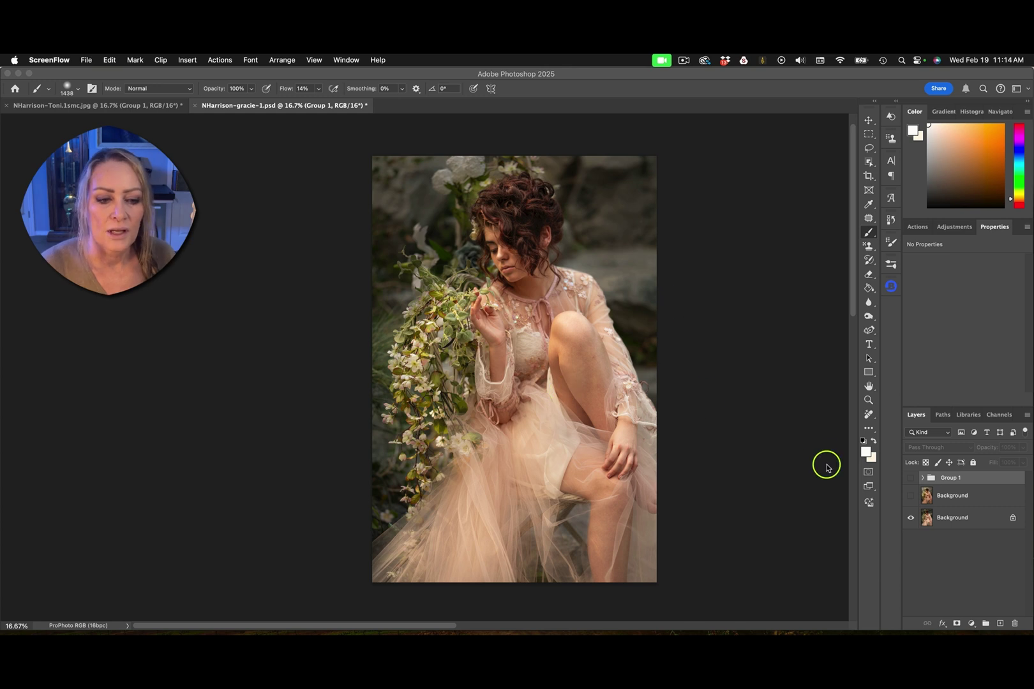
Show the painted Background layer, compare it with the original photo, and preview Group 1 before hiding the group again.
click(911, 498)
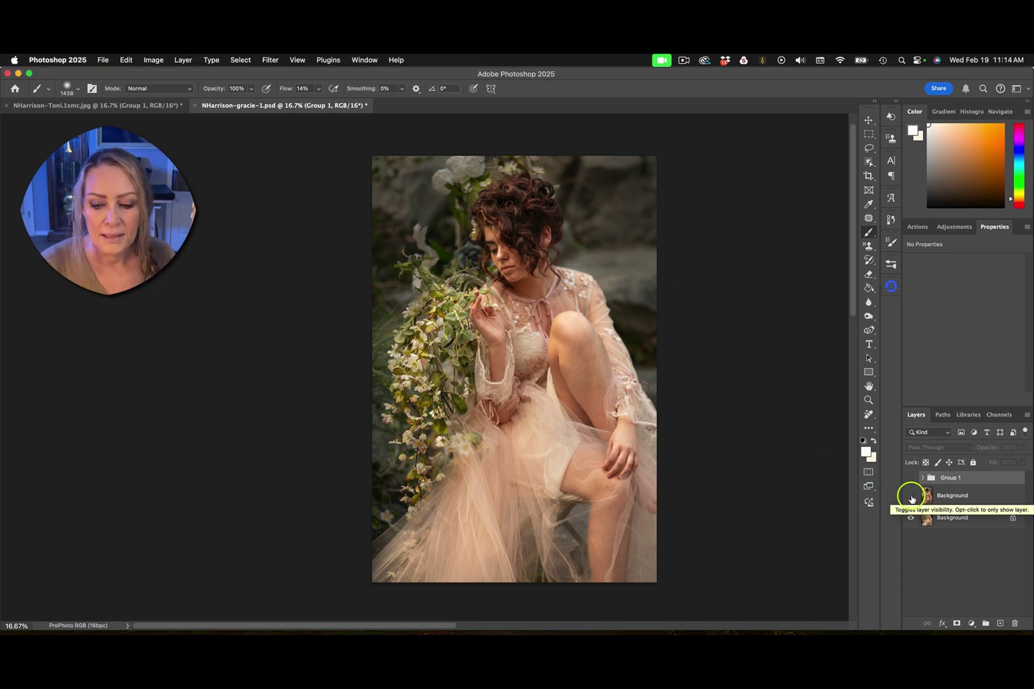
click(911, 498)
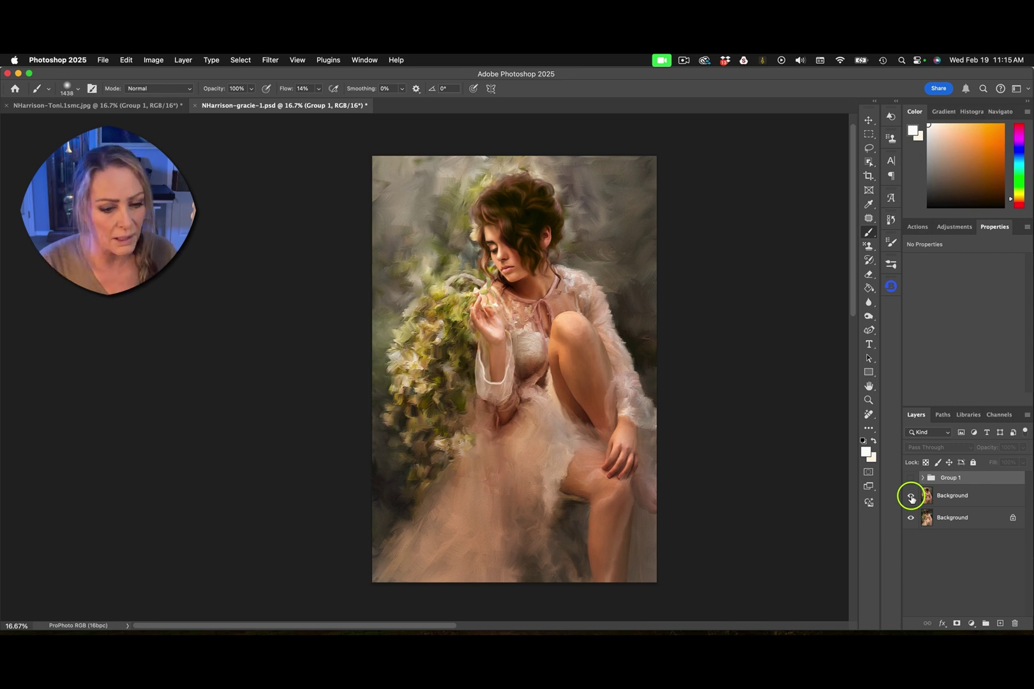
click(911, 496)
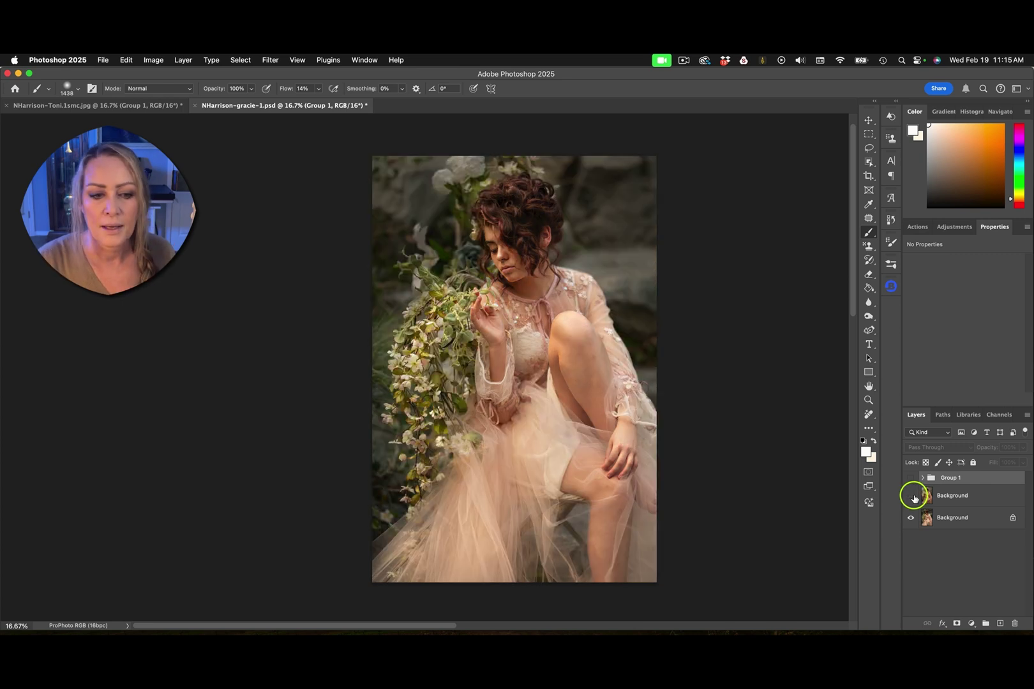
click(911, 497)
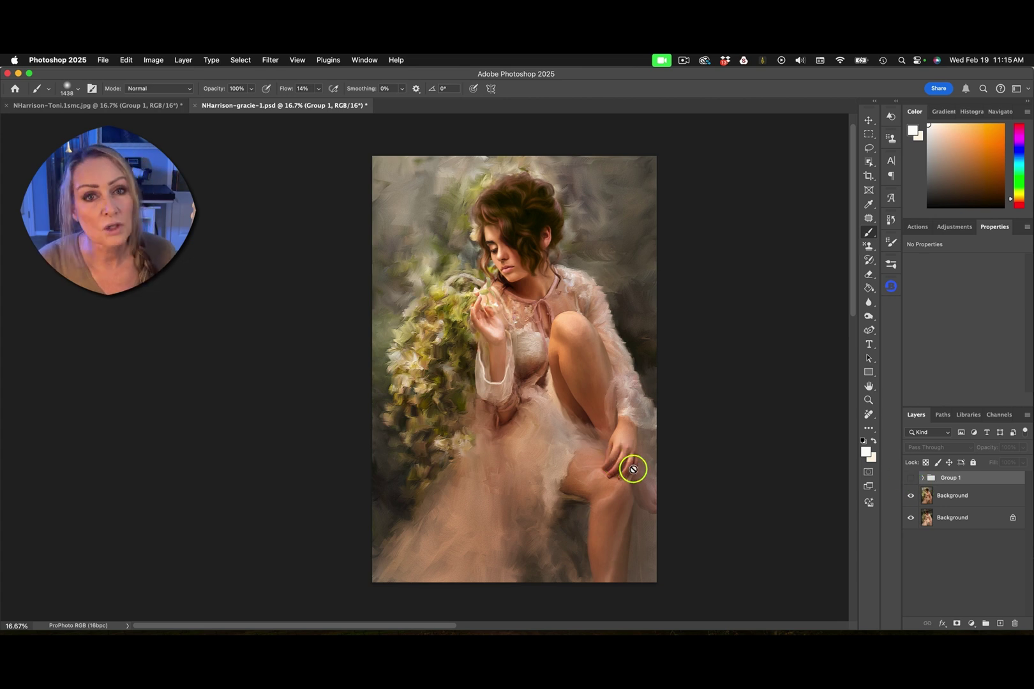
click(911, 478)
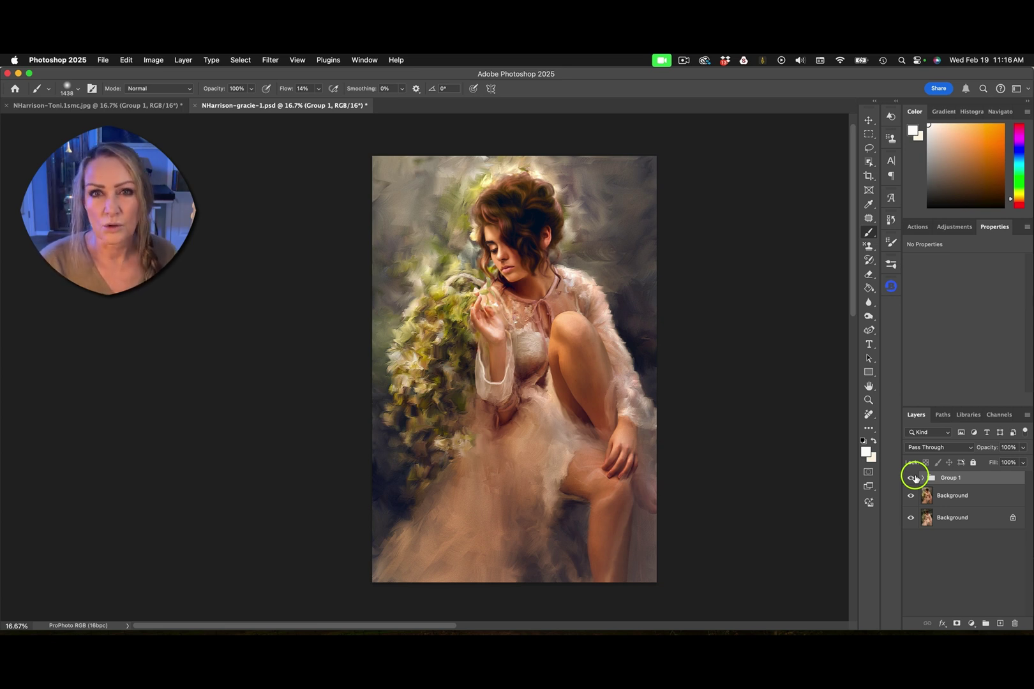
click(913, 478)
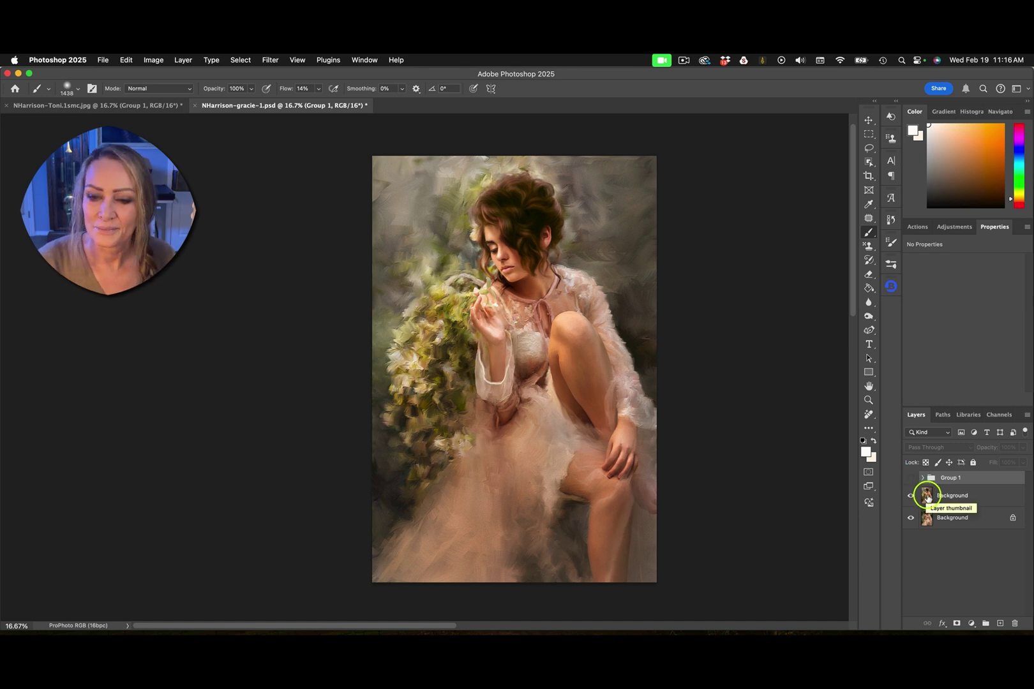
Add a new layer above the painted Background layer and set its blend mode to Color Dodge.
click(976, 500)
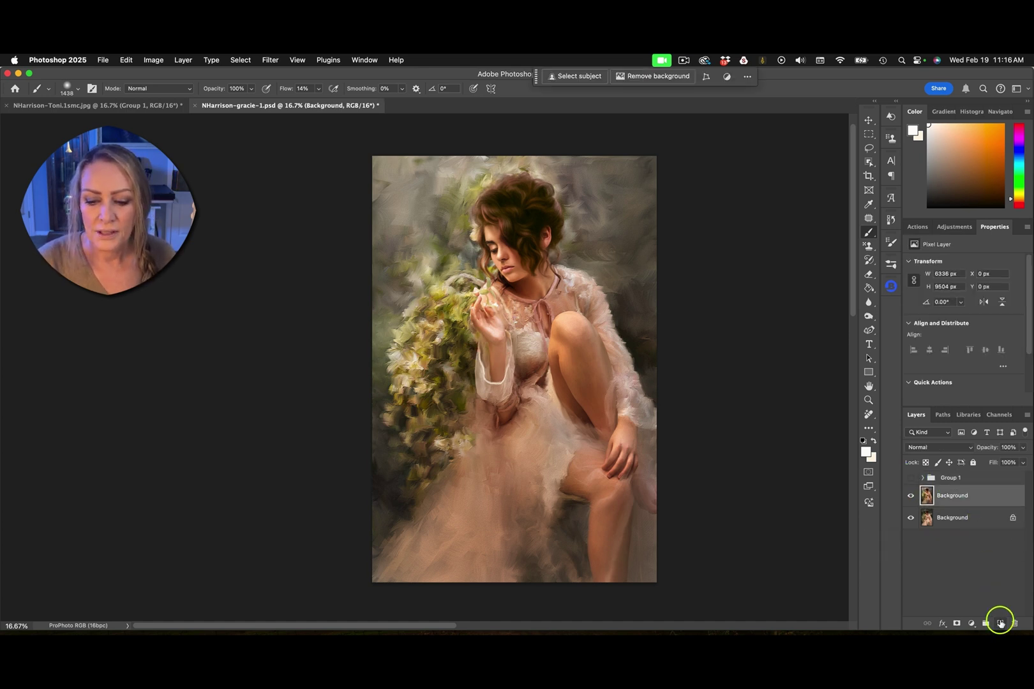
click(1000, 623)
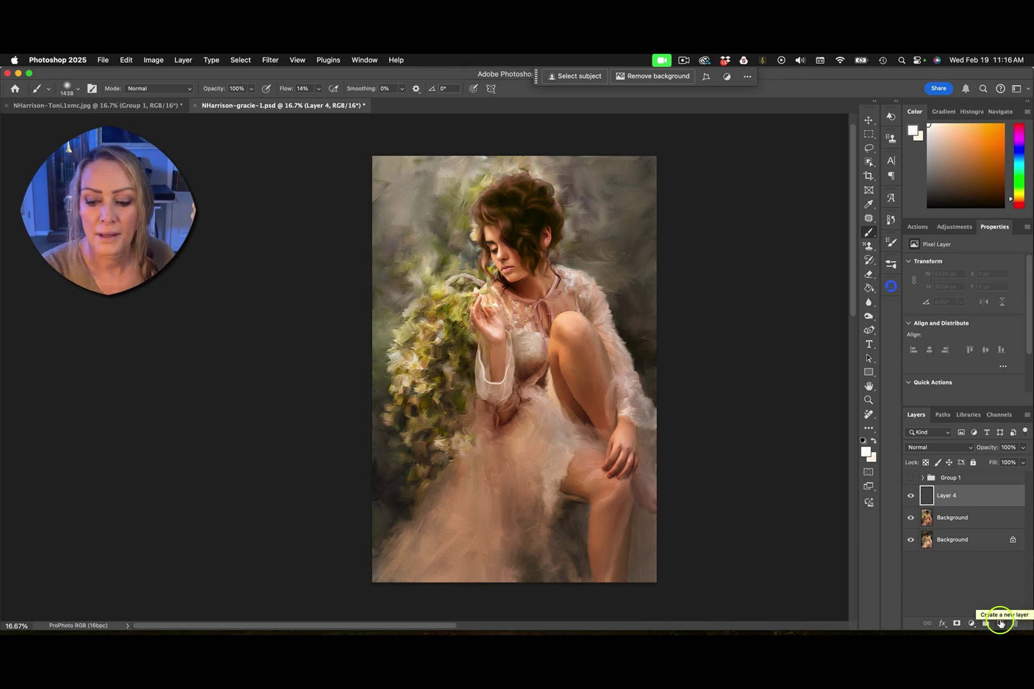
click(948, 446)
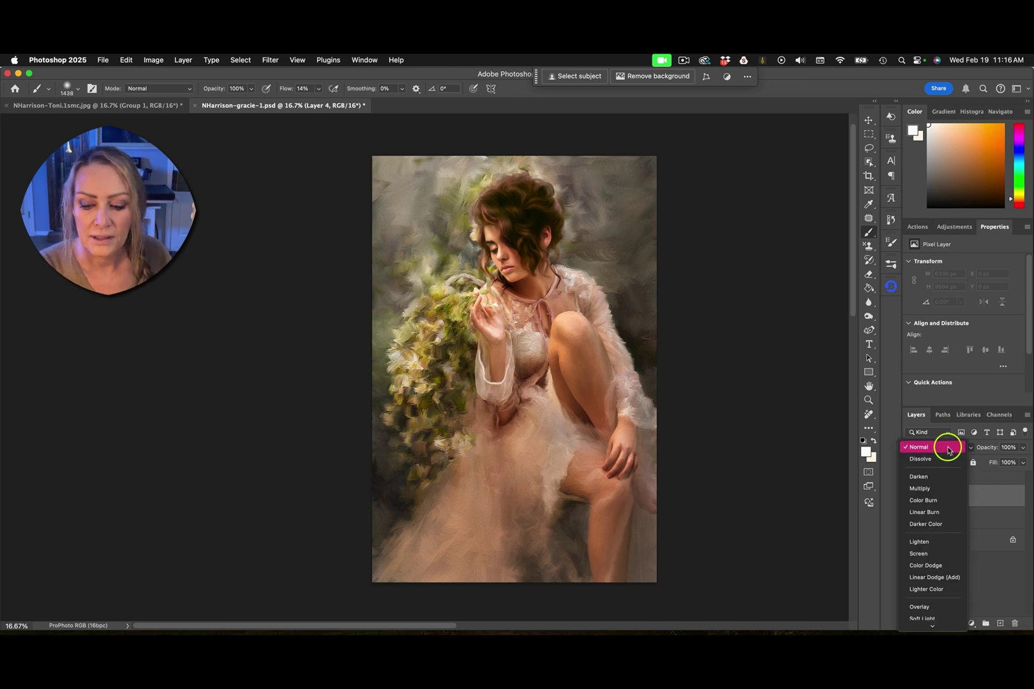
click(950, 567)
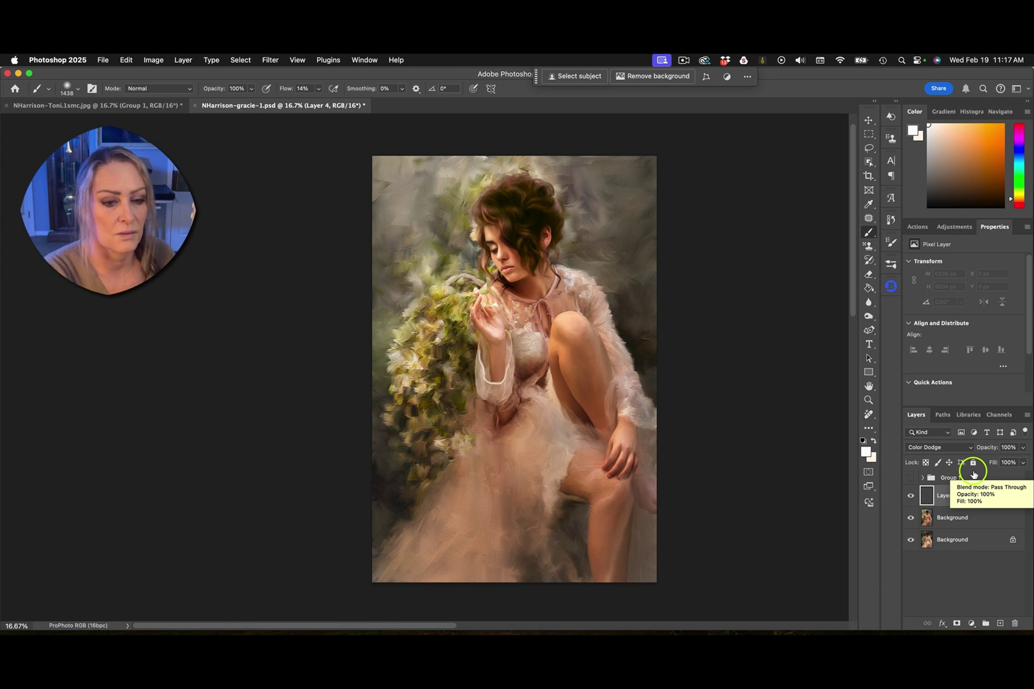
mouse_move(573, 211)
mouse_down()
mouse_move(591, 192)
mouse_move(540, 169)
mouse_move(507, 174)
mouse_move(463, 202)
mouse_move(471, 264)
mouse_up()
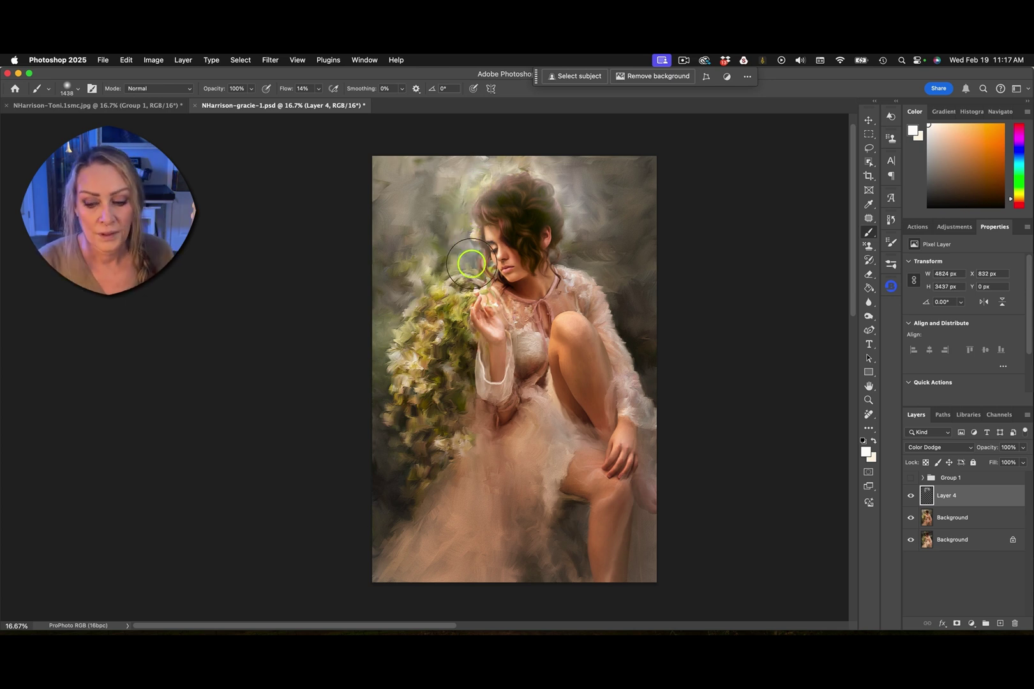
key(super+z)
key(super+z)
key(super+z)
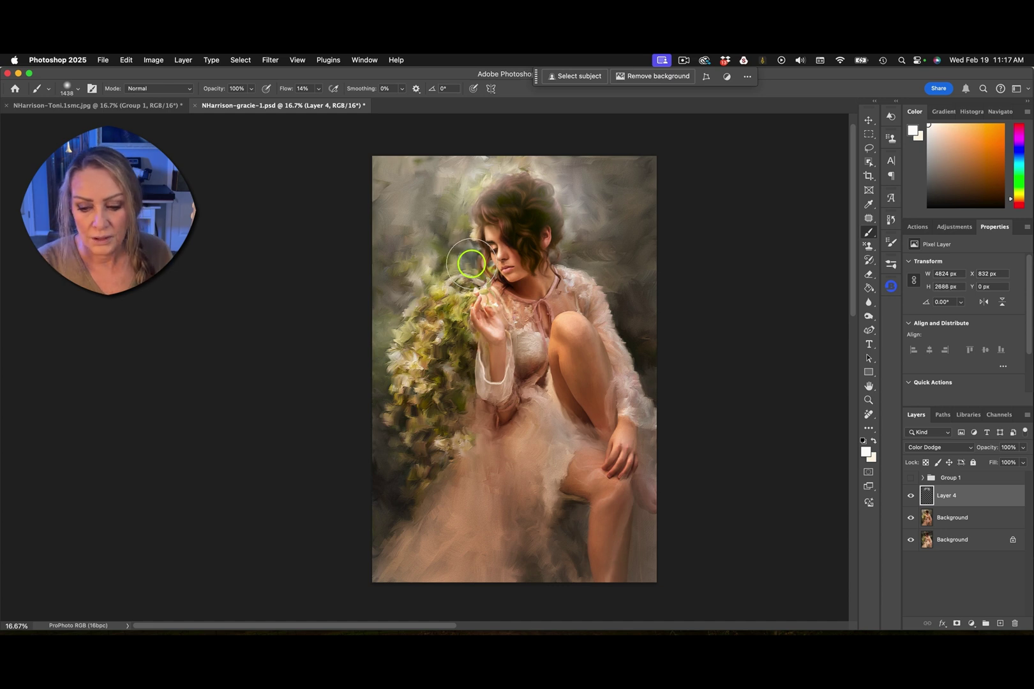
key(super+z)
key(super+z)
key(super+z)
key(super+z)
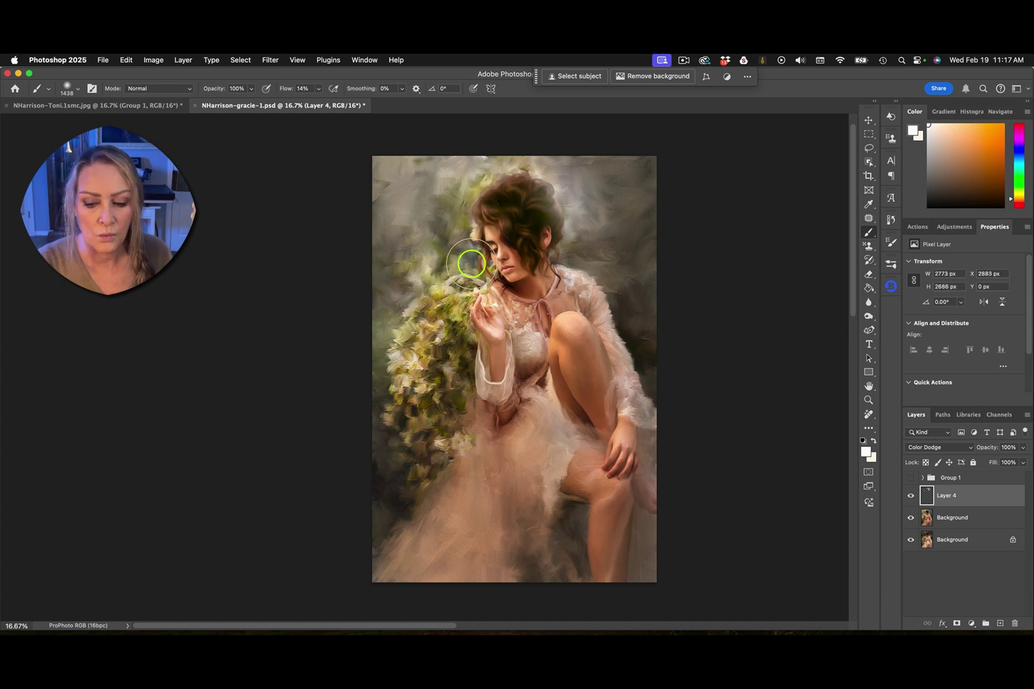
key(super+z)
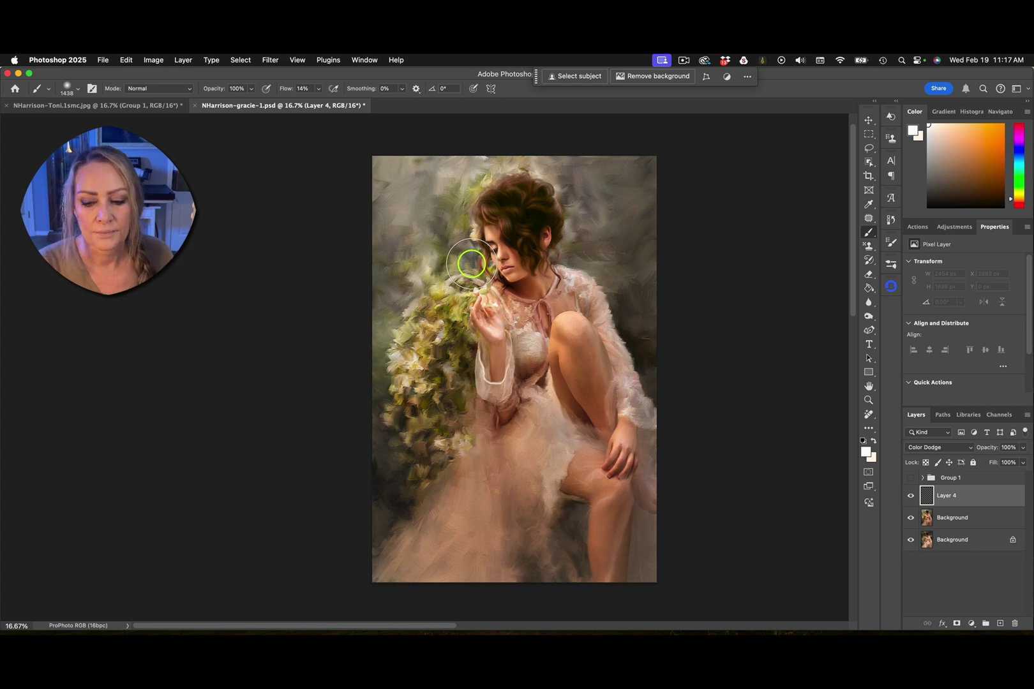
Turn off Transparency Shapes Layer in the Color Dodge layer's blending options.
double_click(988, 496)
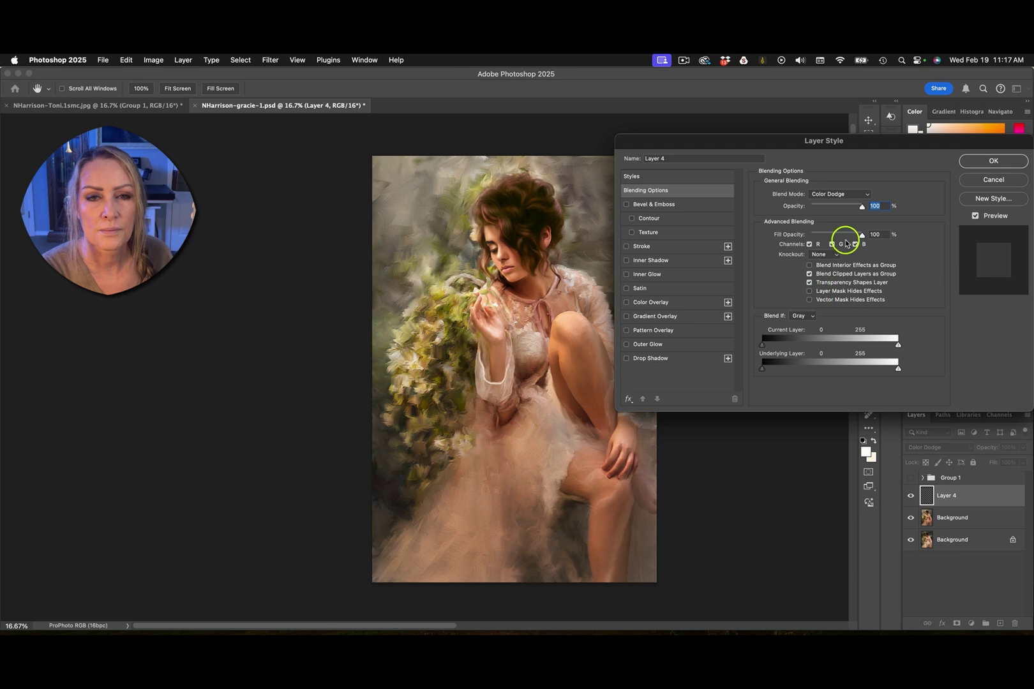
click(809, 273)
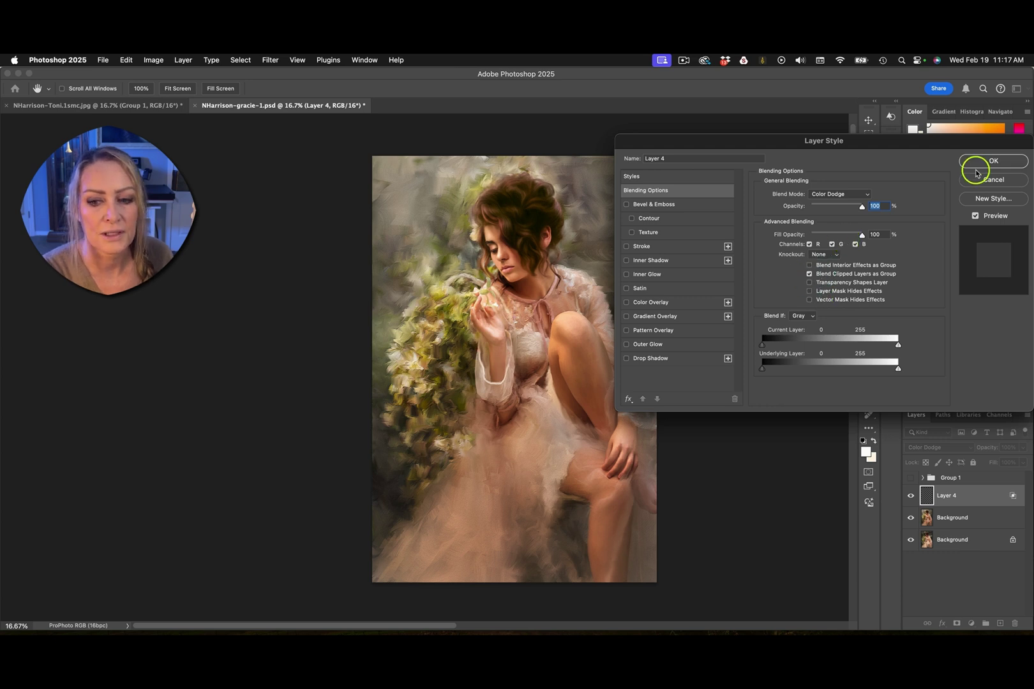
click(975, 162)
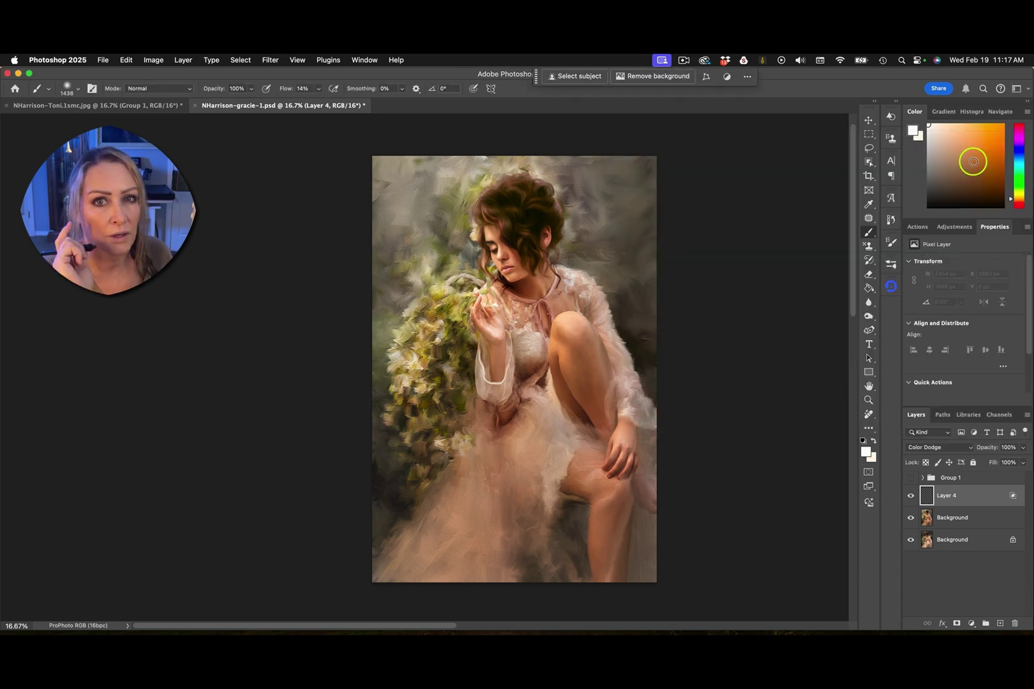
Brush a white glow at 14% flow around the woman's hair and face and along her shoulder and outer sleeve.
mouse_move(566, 184)
mouse_down()
mouse_move(554, 190)
mouse_move(566, 182)
mouse_move(572, 264)
mouse_move(598, 285)
mouse_move(618, 271)
mouse_move(603, 298)
mouse_up()
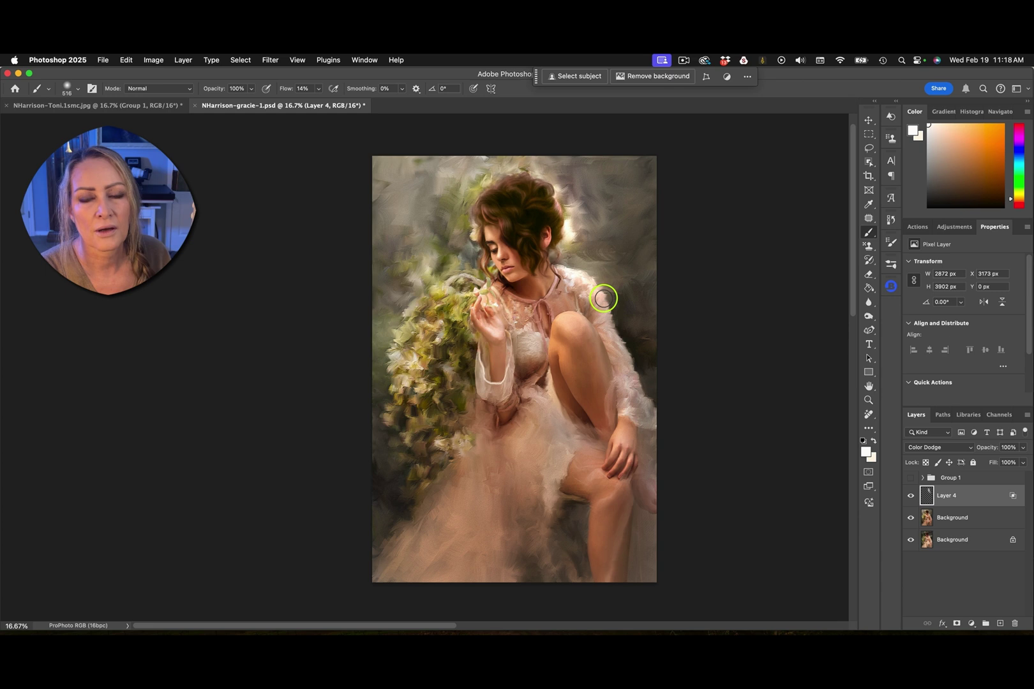
mouse_move(614, 301)
mouse_down()
mouse_move(598, 295)
mouse_move(616, 332)
mouse_move(611, 323)
mouse_up()
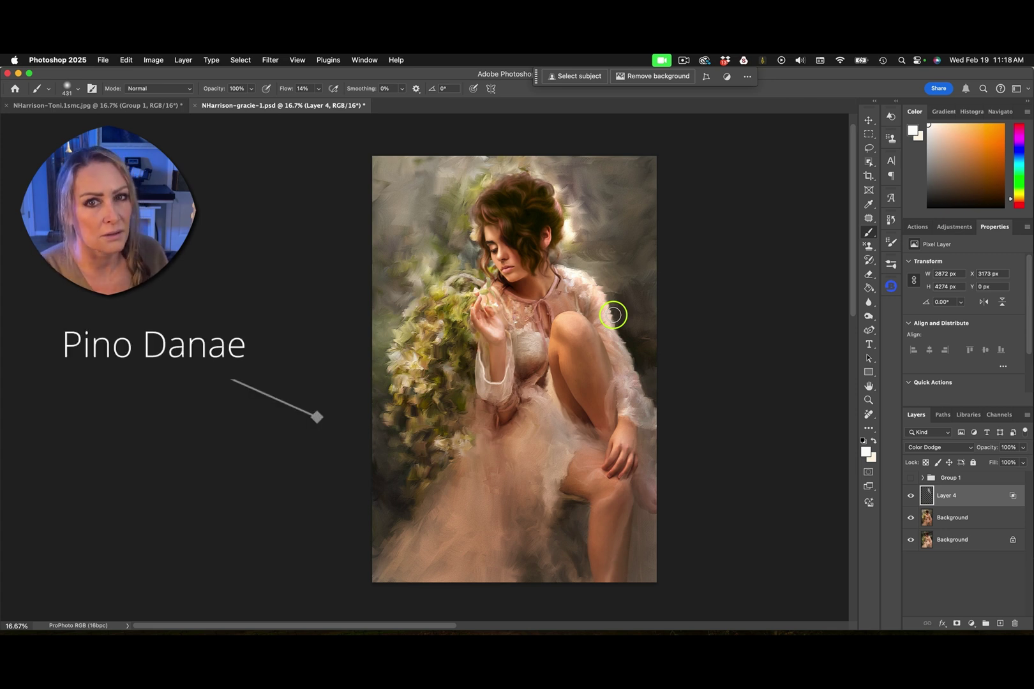
mouse_move(534, 170)
mouse_down()
mouse_move(569, 167)
mouse_move(526, 181)
mouse_move(530, 168)
mouse_move(501, 173)
mouse_move(477, 189)
mouse_move(474, 264)
mouse_up()
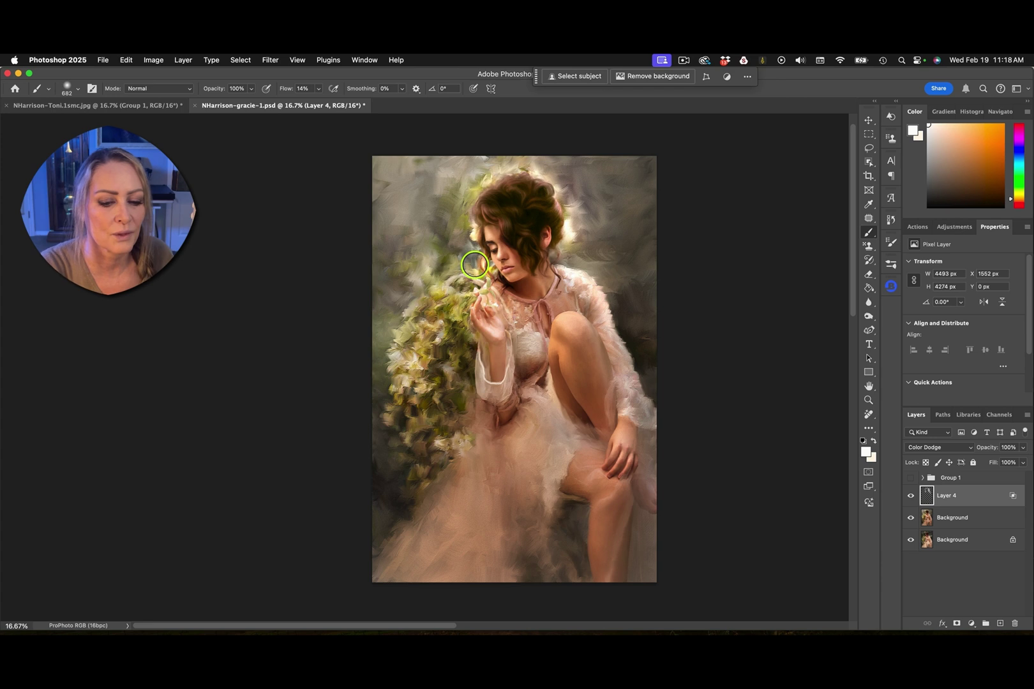
mouse_move(623, 359)
mouse_down()
mouse_move(630, 350)
mouse_move(618, 342)
mouse_move(633, 358)
mouse_move(626, 402)
mouse_move(637, 388)
mouse_move(637, 411)
mouse_move(637, 398)
mouse_up()
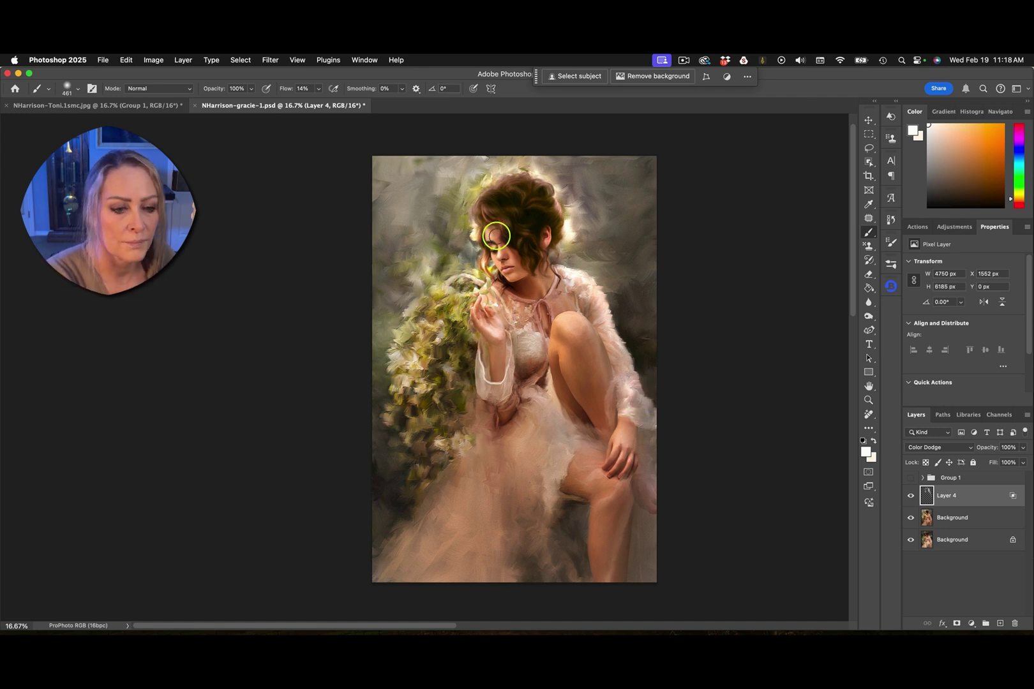
mouse_move(470, 185)
mouse_down()
mouse_move(453, 198)
mouse_move(457, 235)
mouse_move(447, 200)
mouse_move(473, 172)
mouse_up()
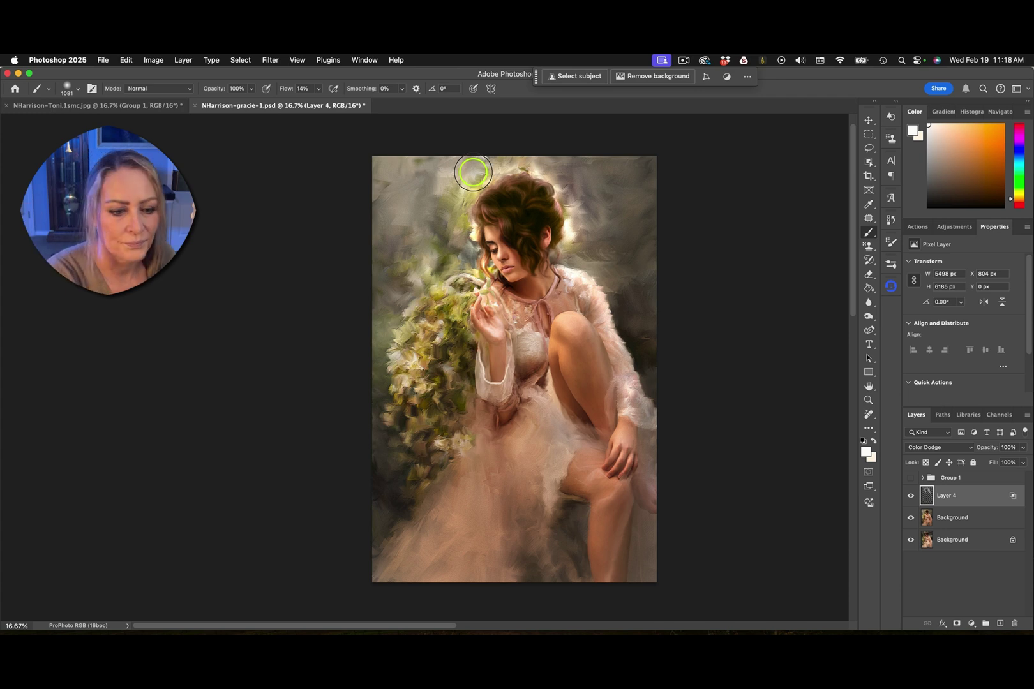
mouse_move(454, 270)
mouse_down()
mouse_move(418, 286)
mouse_move(430, 299)
mouse_move(455, 262)
mouse_move(461, 283)
mouse_move(434, 313)
mouse_move(463, 283)
mouse_move(497, 286)
mouse_move(499, 256)
mouse_move(530, 240)
mouse_up()
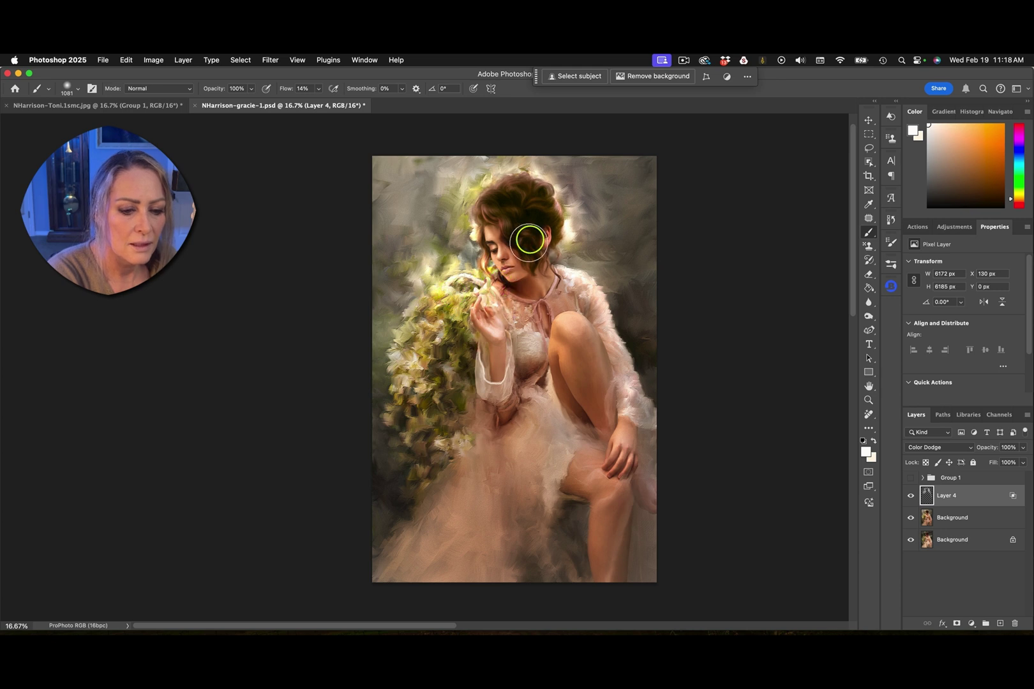
Brush smaller white highlights onto the sleeve, neckline, flowers, bodice and lap of the dress.
mouse_move(582, 293)
mouse_down()
mouse_move(569, 293)
mouse_move(578, 319)
mouse_move(557, 321)
mouse_move(579, 316)
mouse_up()
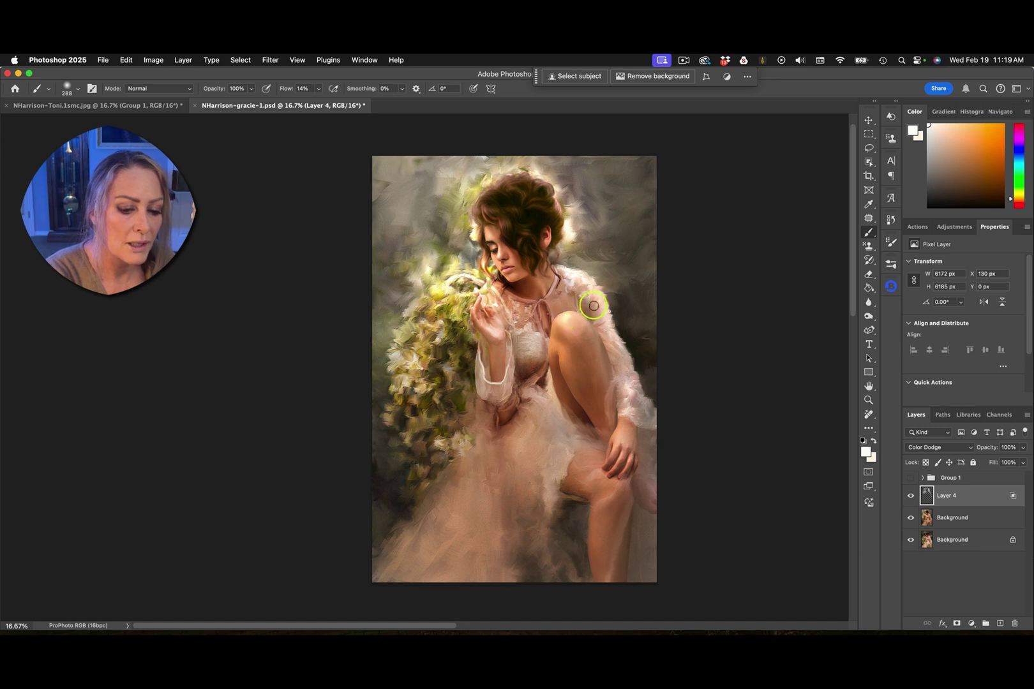
mouse_move(623, 231)
mouse_down()
mouse_move(613, 324)
mouse_move(633, 418)
mouse_up()
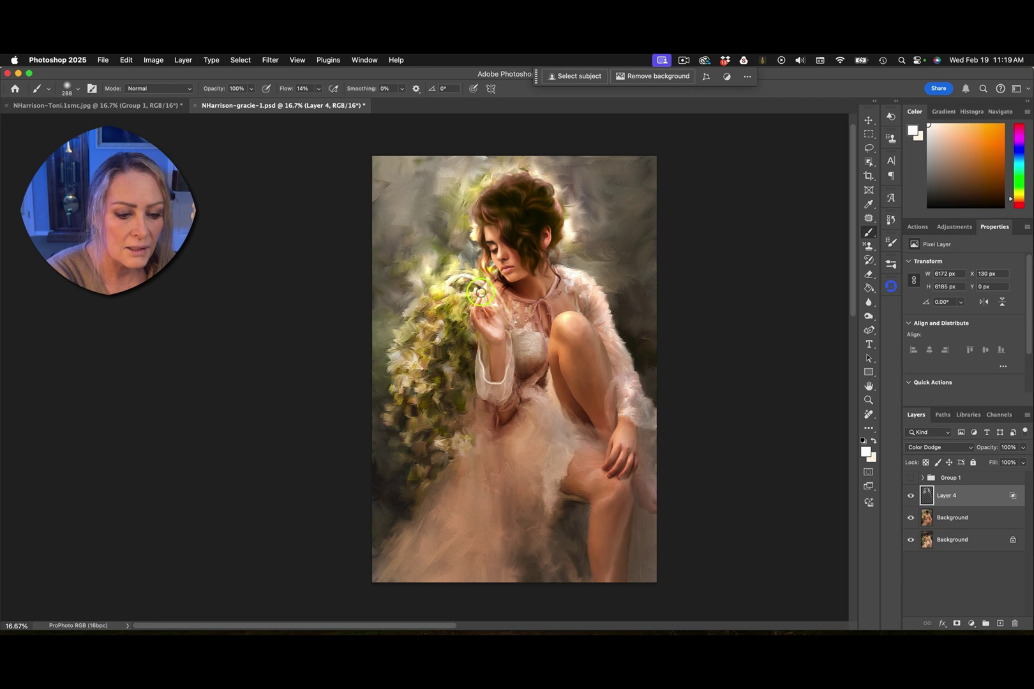
drag(526, 286, 547, 285)
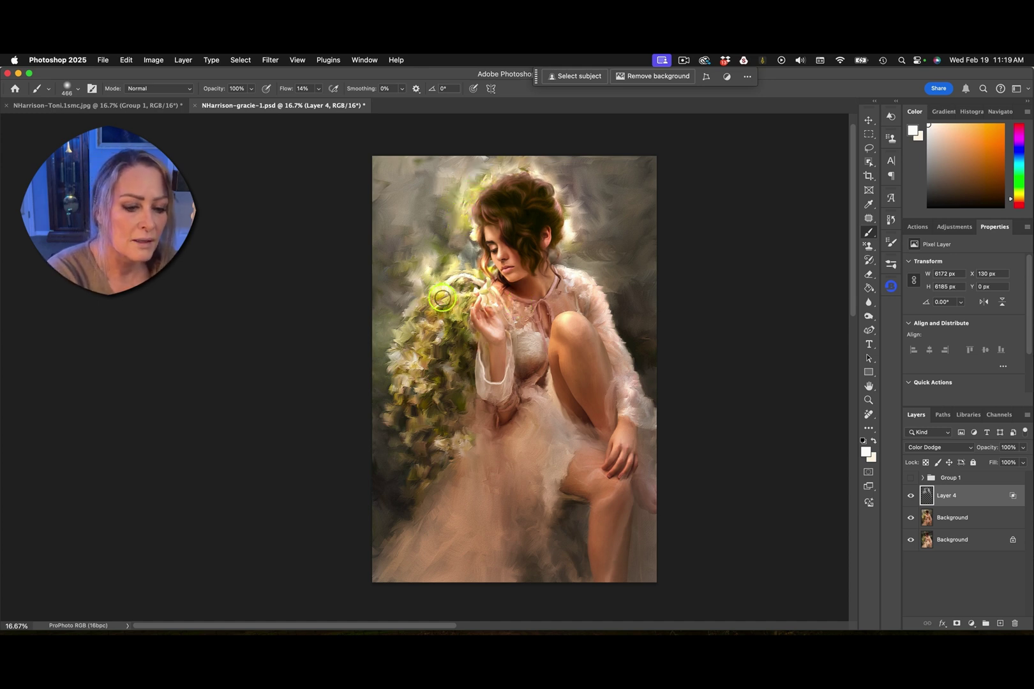
mouse_move(421, 310)
mouse_down()
mouse_move(457, 313)
mouse_move(420, 324)
mouse_move(408, 359)
mouse_up()
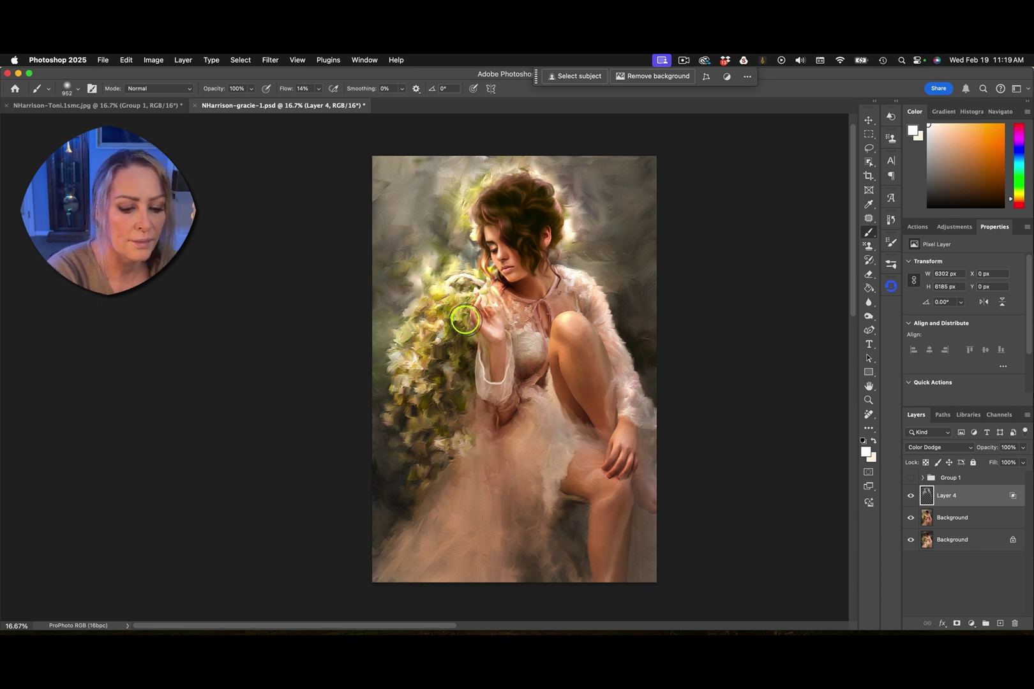
mouse_move(574, 388)
mouse_down()
mouse_move(539, 392)
mouse_move(550, 404)
mouse_up()
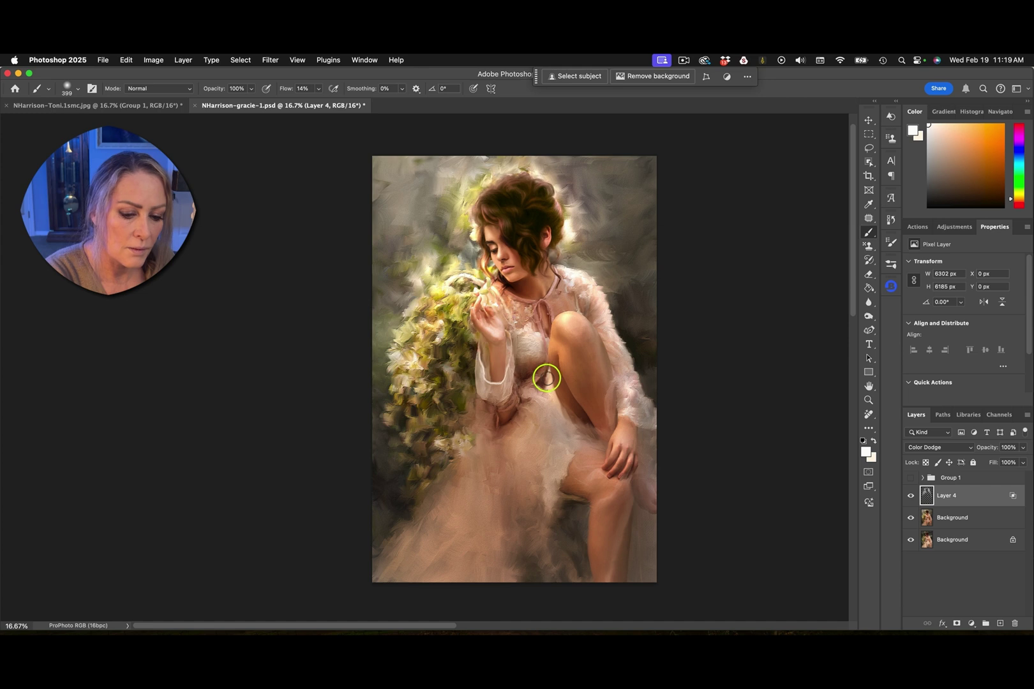
drag(543, 345, 544, 369)
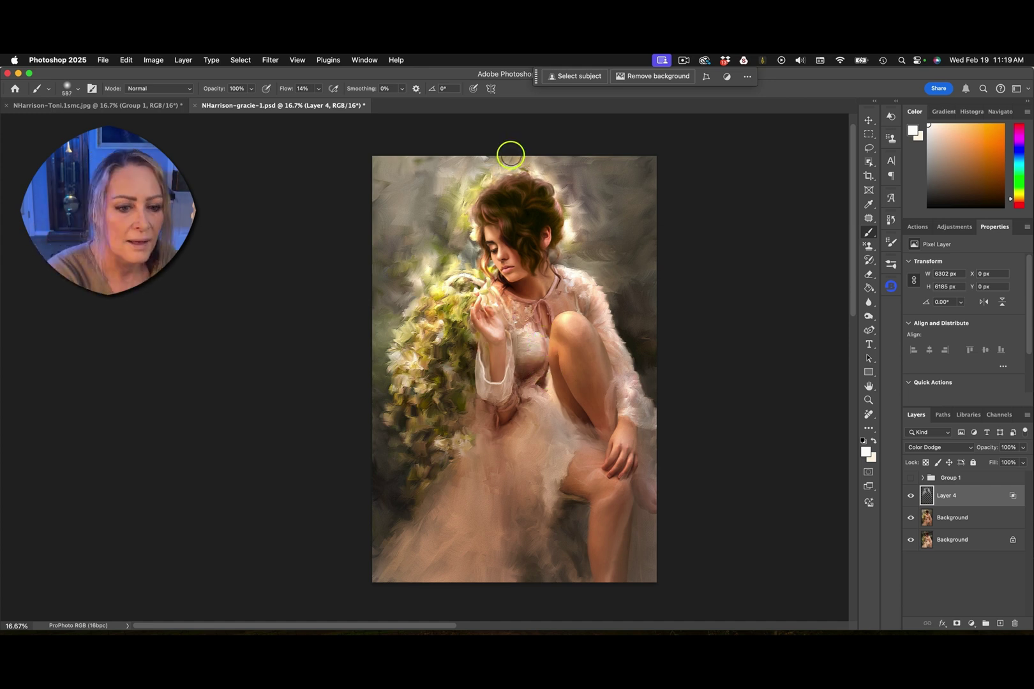
Build up the white glow behind the head and over the flowers, skirt and sleeve edge, varying the brush size.
drag(466, 183, 477, 182)
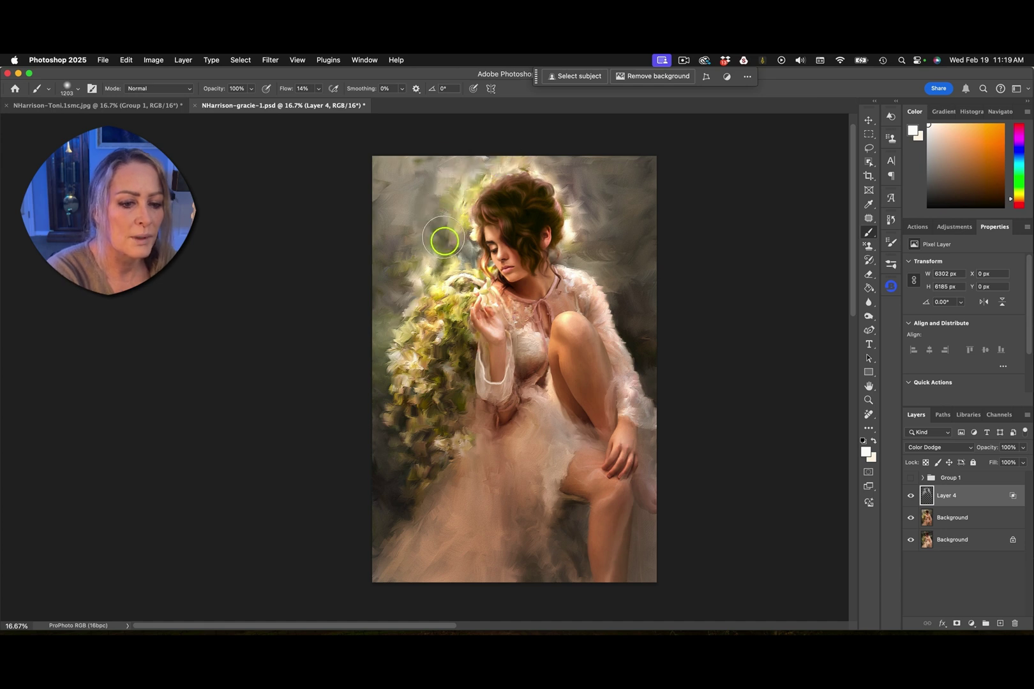
mouse_move(471, 167)
mouse_down()
mouse_move(428, 178)
mouse_move(426, 209)
mouse_move(427, 166)
mouse_move(401, 189)
mouse_move(410, 229)
mouse_move(387, 251)
mouse_move(397, 280)
mouse_move(414, 275)
mouse_move(435, 328)
mouse_move(435, 393)
mouse_up()
mouse_move(556, 419)
mouse_down()
mouse_move(522, 421)
mouse_move(549, 388)
mouse_move(536, 400)
mouse_move(541, 388)
mouse_move(560, 413)
mouse_move(551, 412)
mouse_move(556, 405)
mouse_move(558, 434)
mouse_move(539, 402)
mouse_move(567, 470)
mouse_move(654, 462)
mouse_move(653, 414)
mouse_move(645, 419)
mouse_move(637, 393)
mouse_move(657, 491)
mouse_move(646, 452)
mouse_move(655, 408)
mouse_up()
ctrl+alt+drag(596, 232, 607, 228)
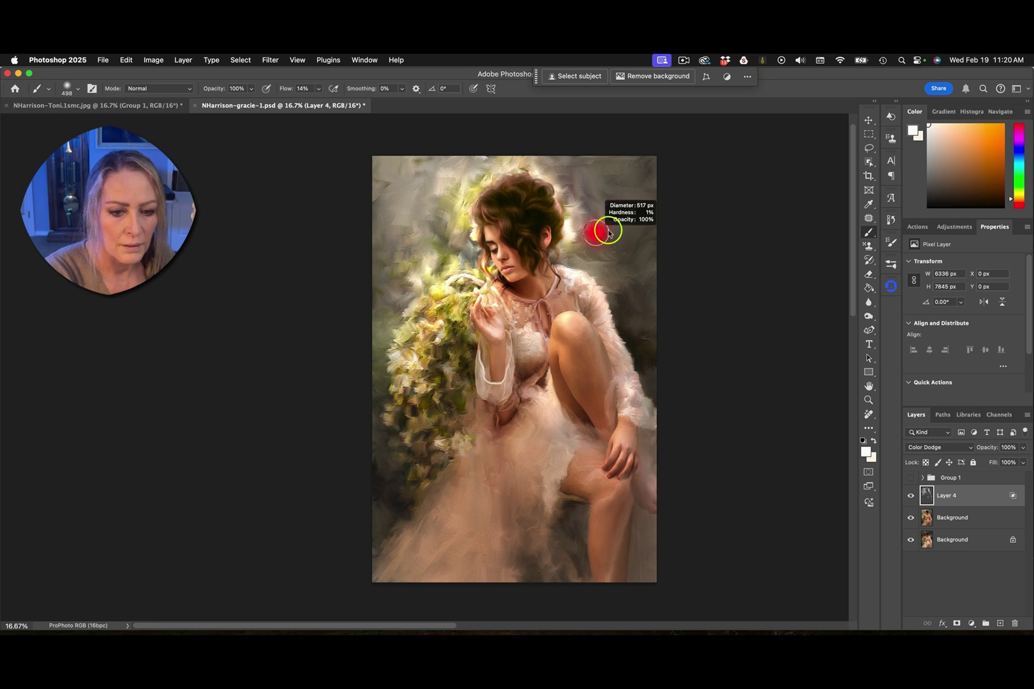
mouse_move(559, 166)
mouse_down()
mouse_move(503, 157)
mouse_move(473, 169)
mouse_move(482, 167)
mouse_up()
drag(461, 247, 470, 243)
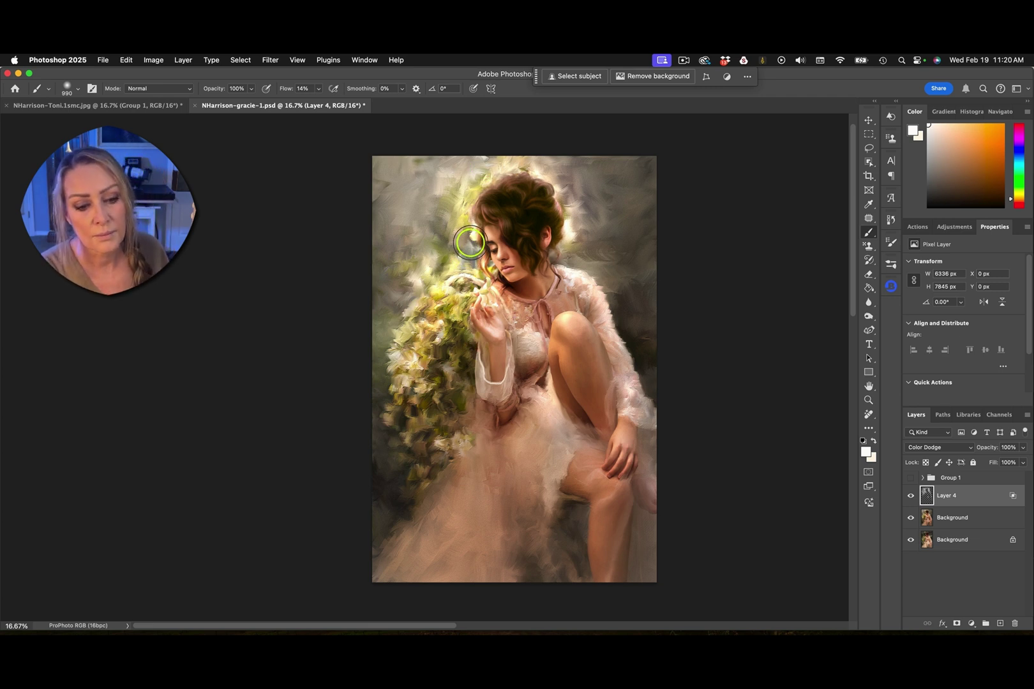
Reduce the brush to 229 px and its flow to 5%, and dab a soft highlight onto the woman's face.
mouse_move(521, 338)
ctrl+alt+mouse_down()
mouse_move(490, 364)
mouse_move(491, 352)
mouse_move(454, 342)
ctrl+alt+mouse_up()
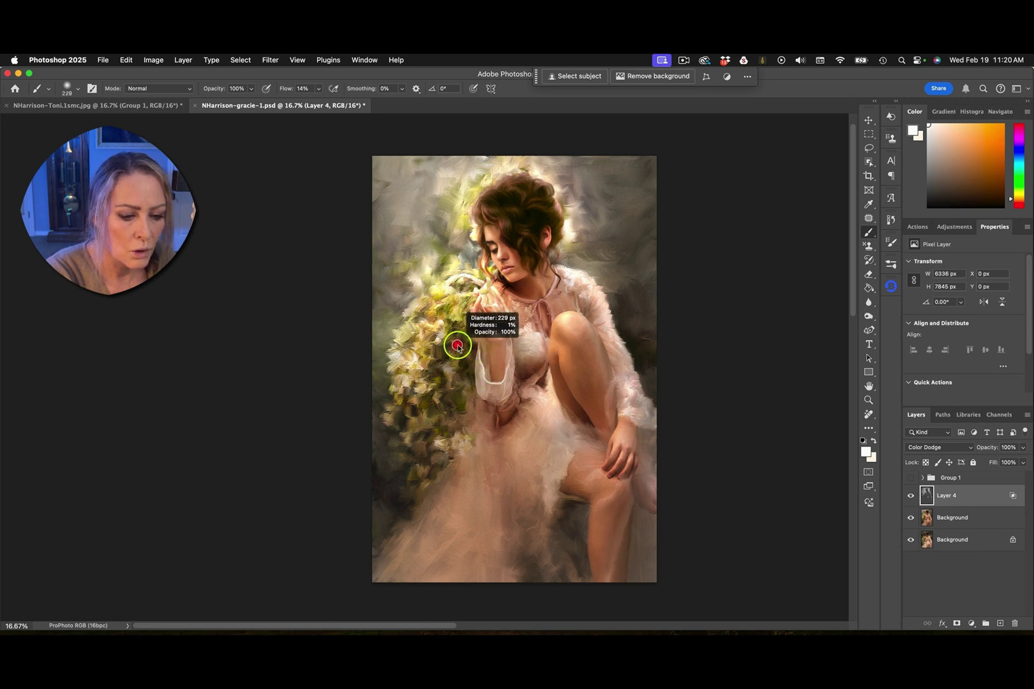
ctrl+alt+drag(505, 289, 504, 293)
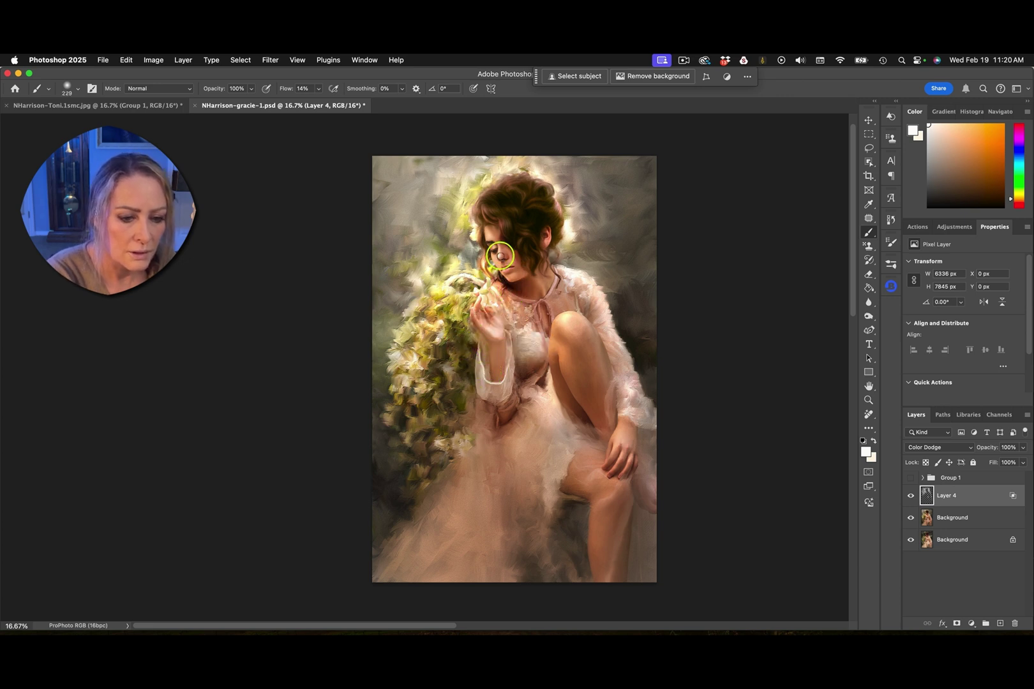
click(318, 89)
drag(319, 100, 314, 100)
click(498, 262)
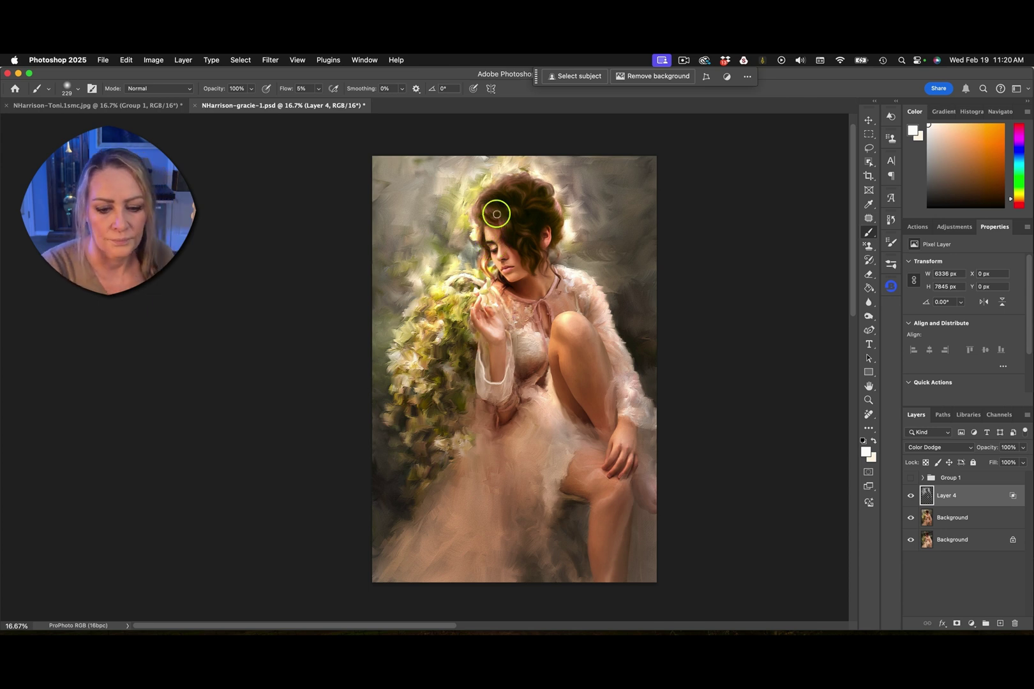
Compare the portrait with and without the glow on Layer 4, and browse blend modes while keeping Color Dodge.
click(912, 496)
click(912, 496)
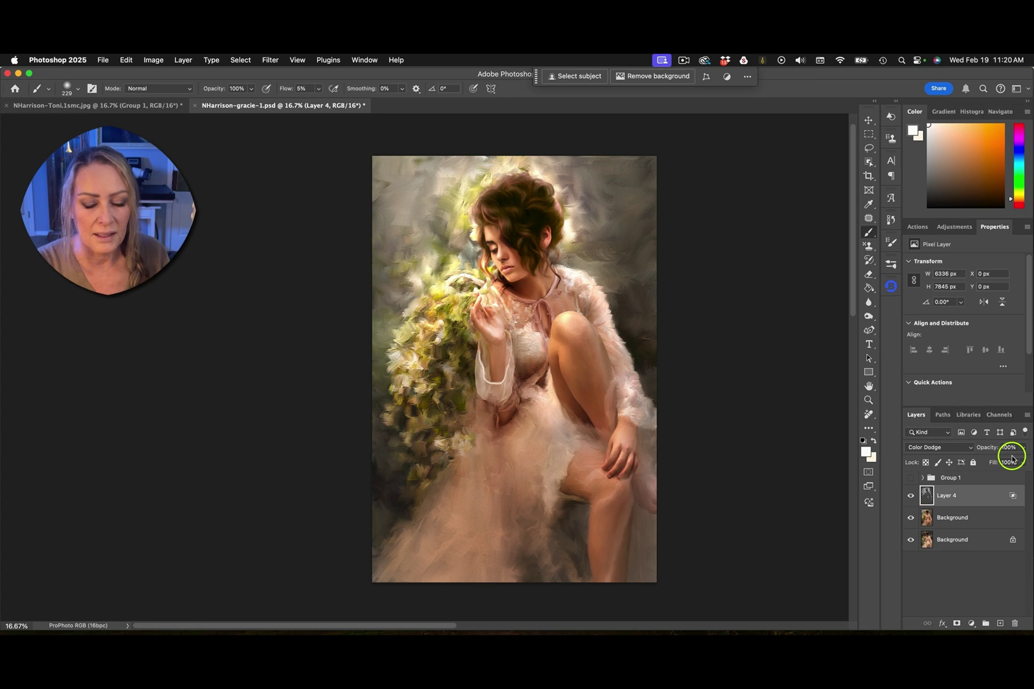
click(940, 448)
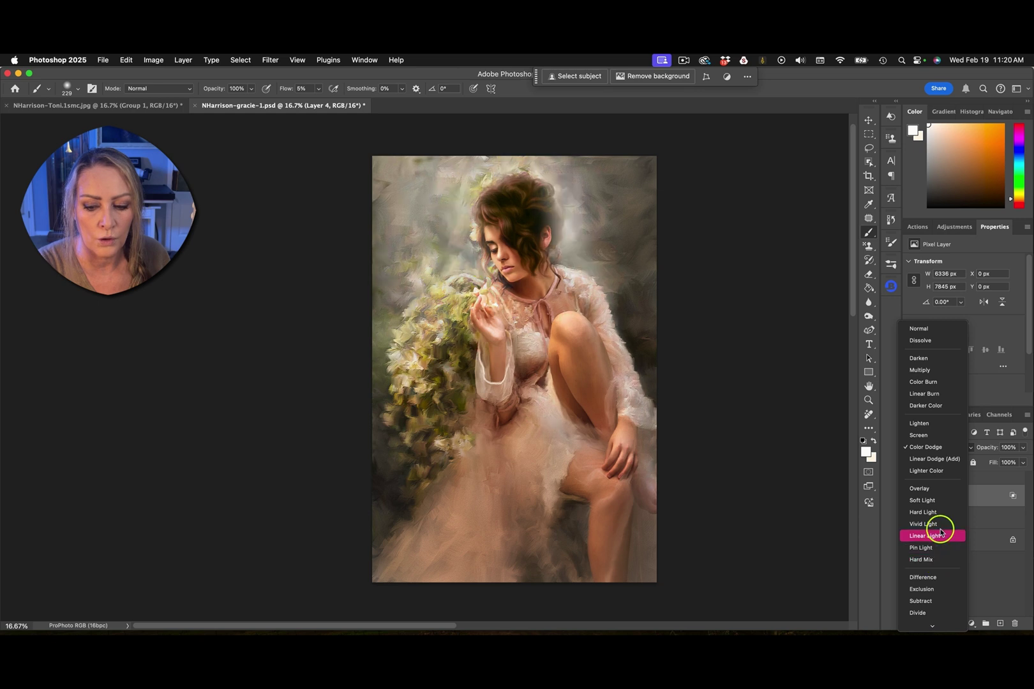
click(938, 445)
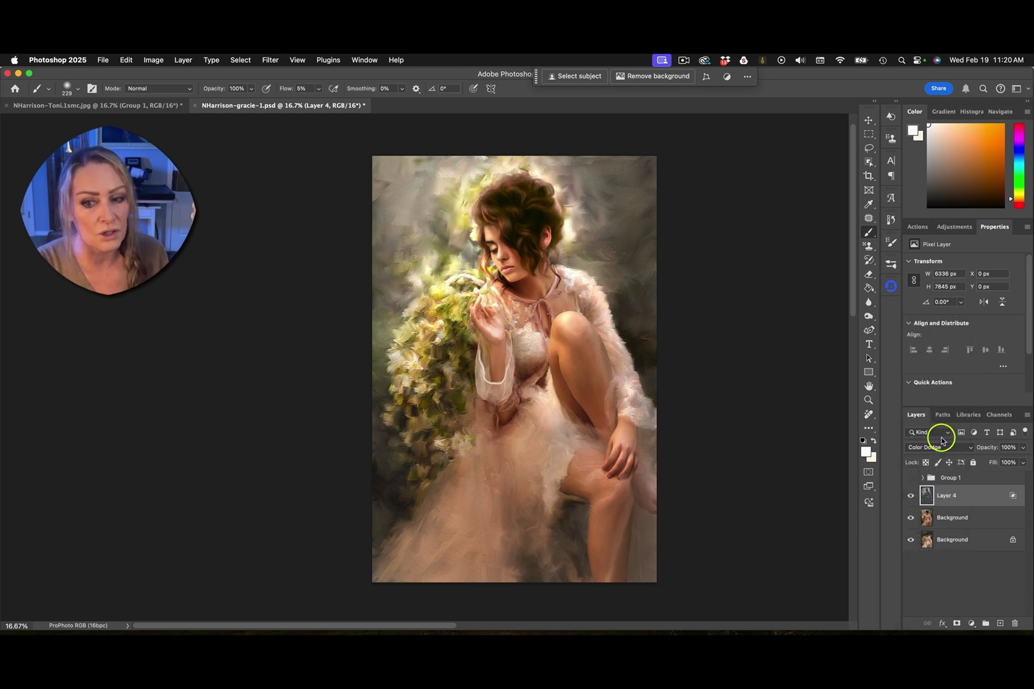
Reduce the fill of the Color Dodge glow layer to 83% and compare the portrait with and without it.
click(1024, 464)
drag(1020, 477, 1015, 479)
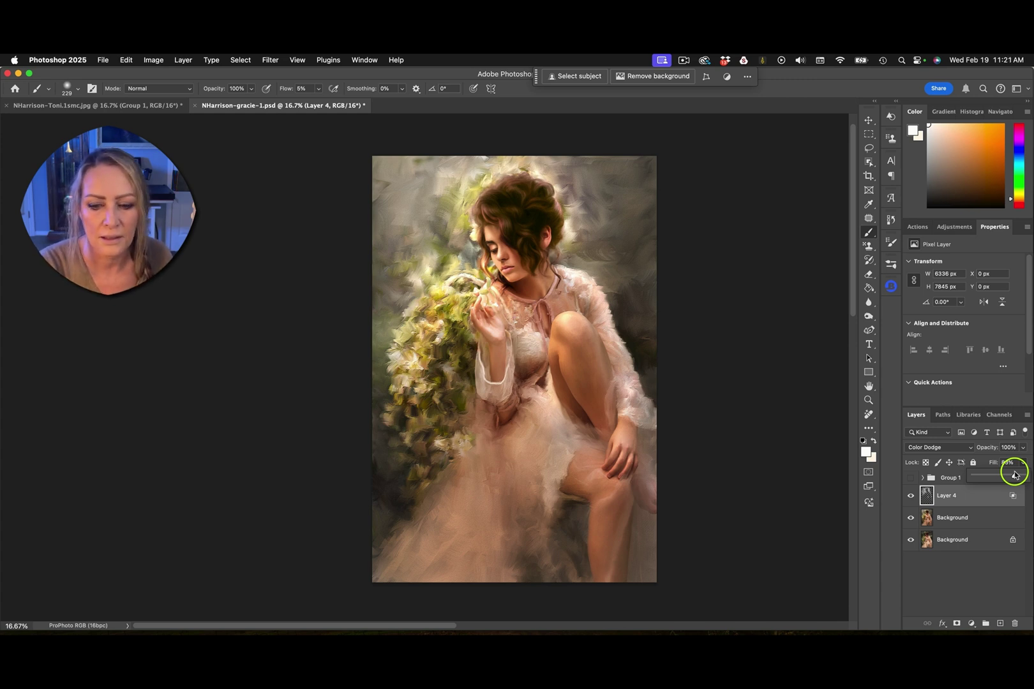
click(911, 497)
click(913, 496)
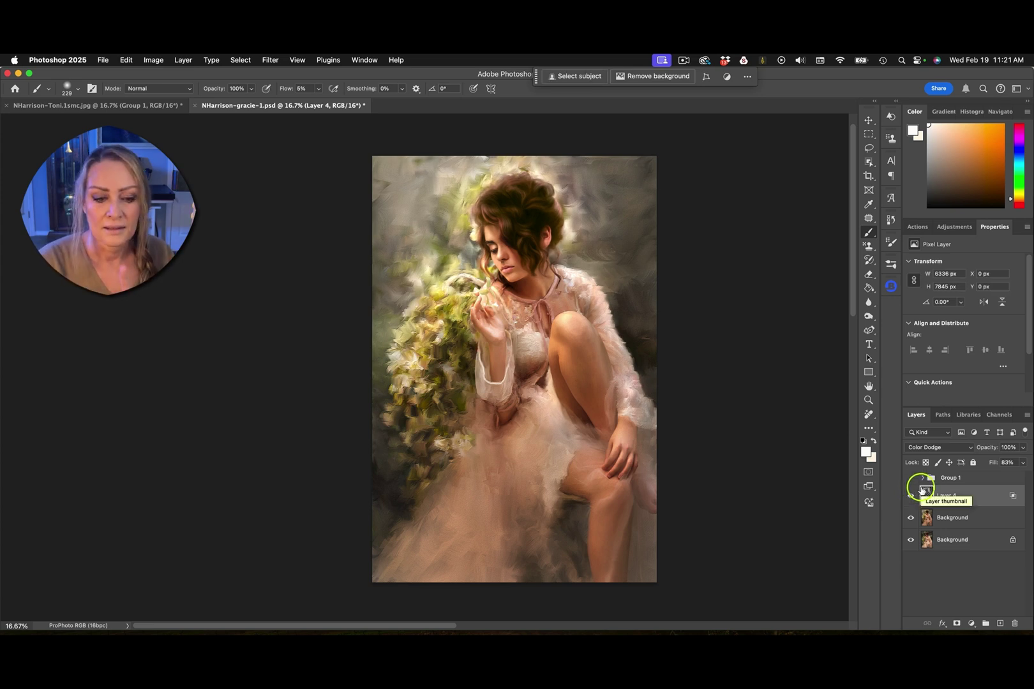
Add a Selective Color adjustment layer above the glow layer and choose Blacks as the colour range to adjust.
click(972, 623)
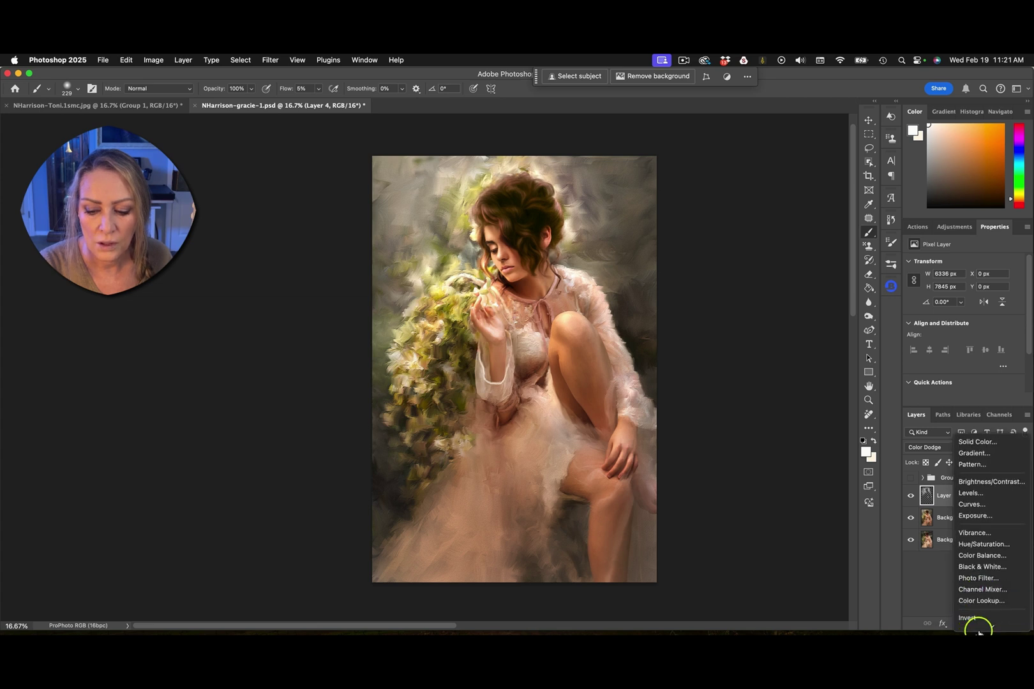
click(980, 624)
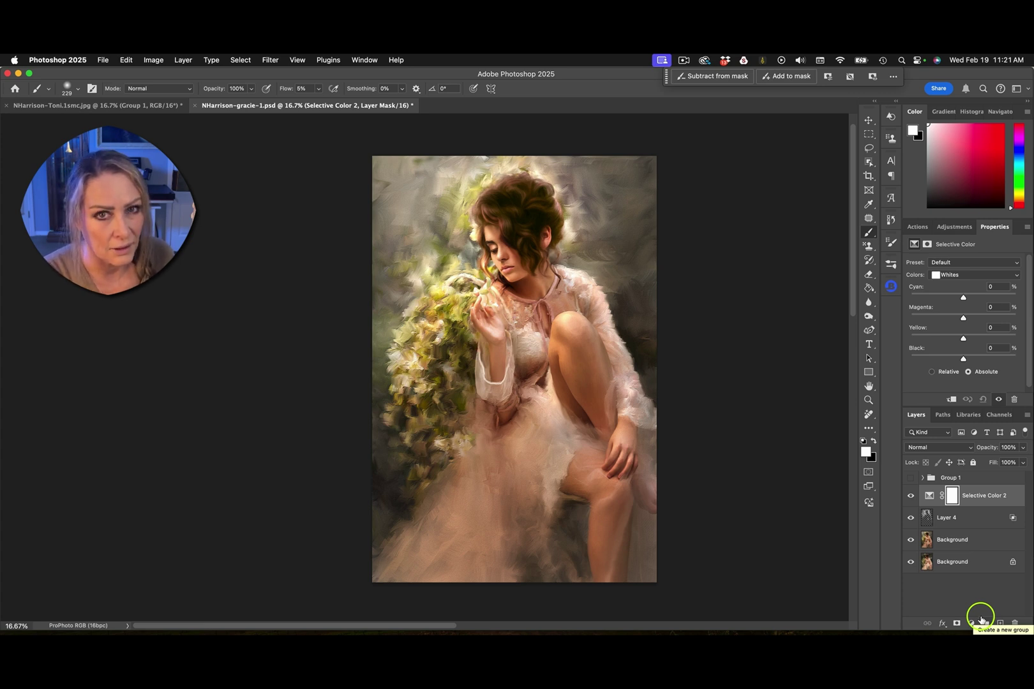
click(949, 274)
click(952, 288)
For the Blacks, set Yellow to -3%, Black to -2% and Magenta to +2%, and compare the portrait with and without the adjustment.
drag(899, 337, 820, 336)
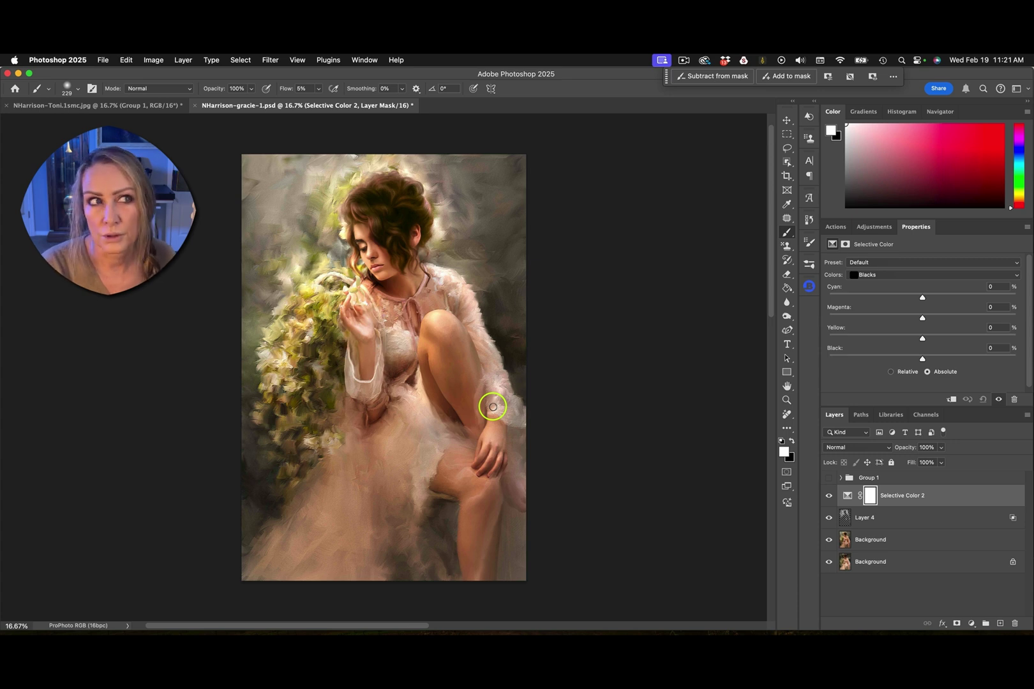
drag(921, 336, 920, 340)
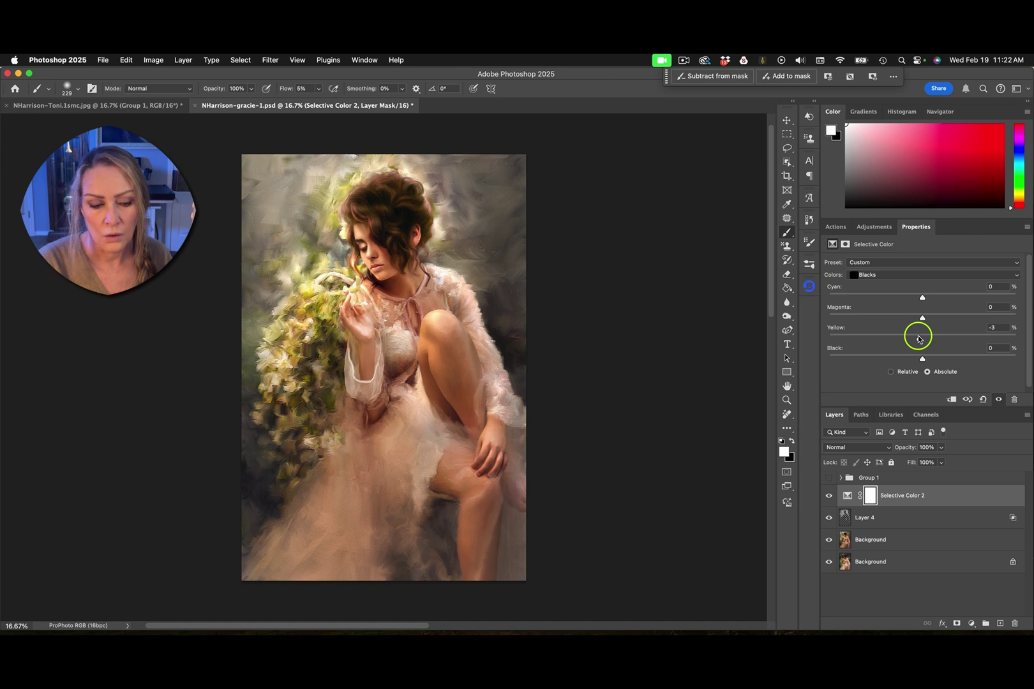
drag(922, 361, 921, 362)
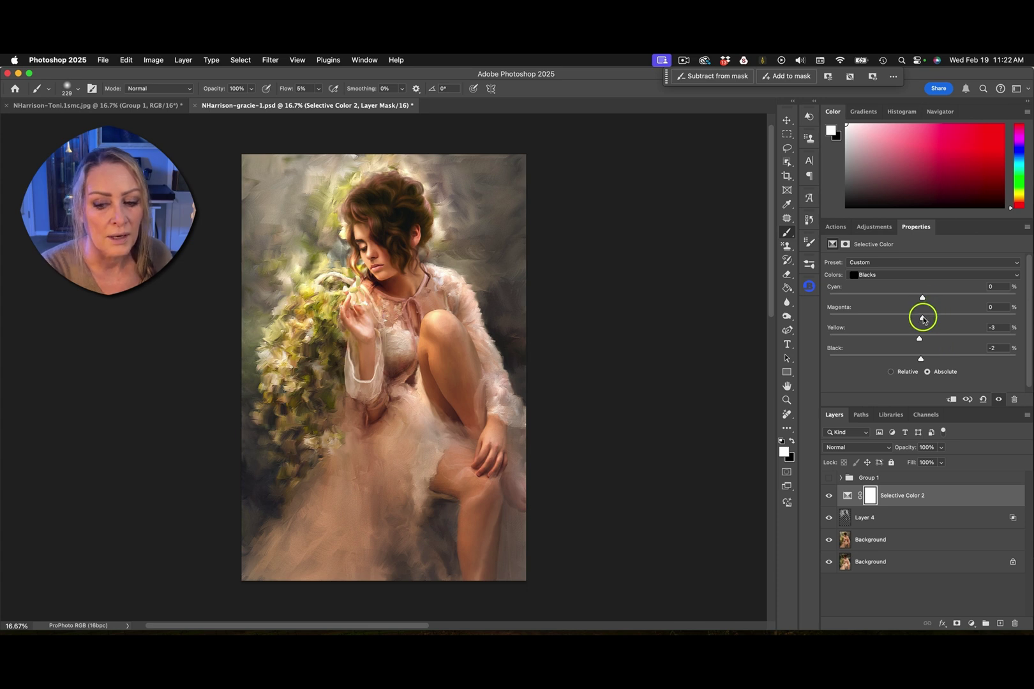
drag(921, 317, 924, 319)
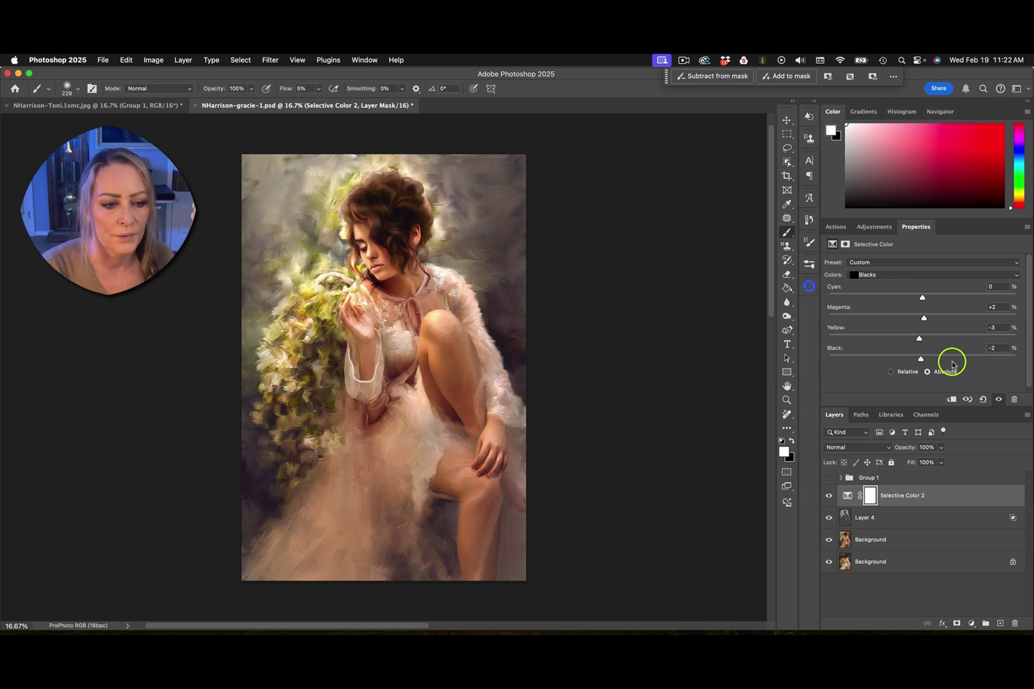
click(830, 496)
click(830, 496)
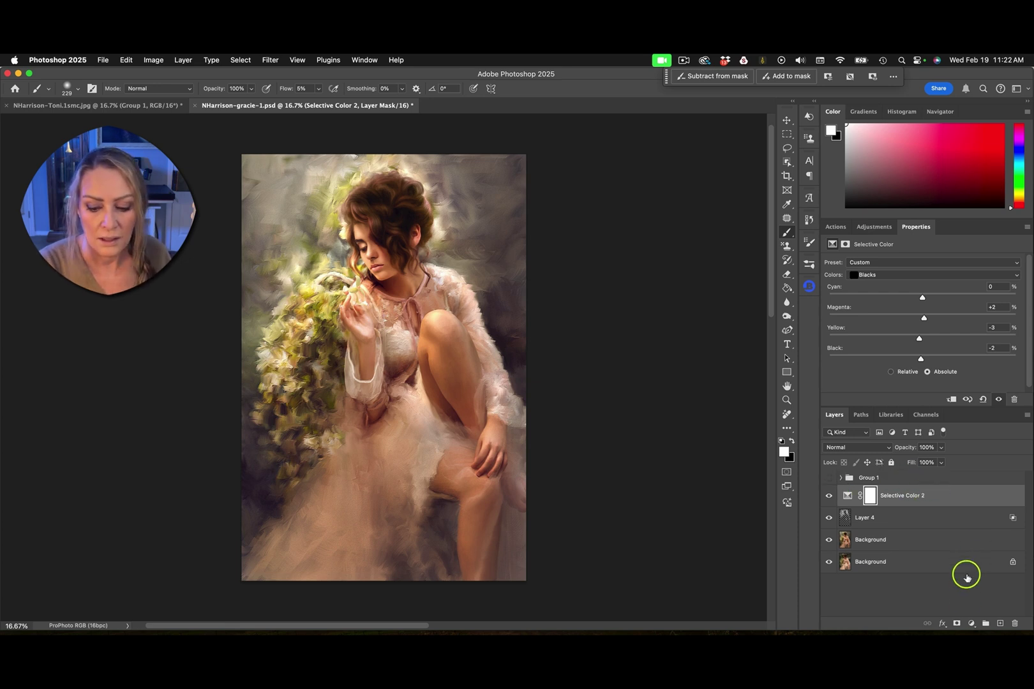
Add a Curves adjustment layer above the Selective Color layer and move its black point slightly inward to deepen the shadows.
click(972, 623)
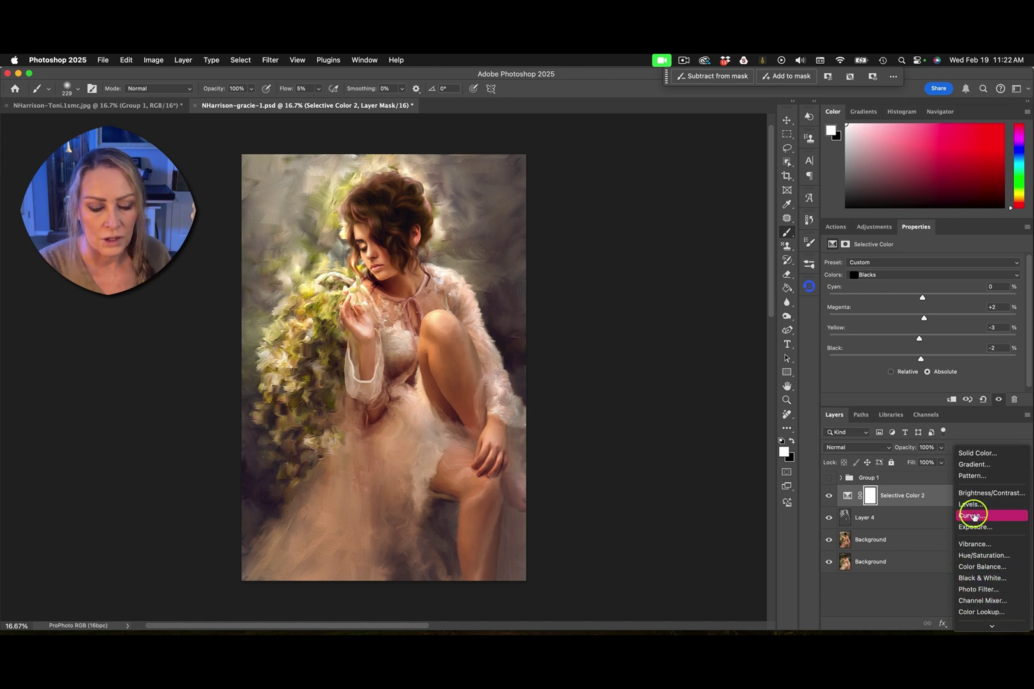
click(973, 517)
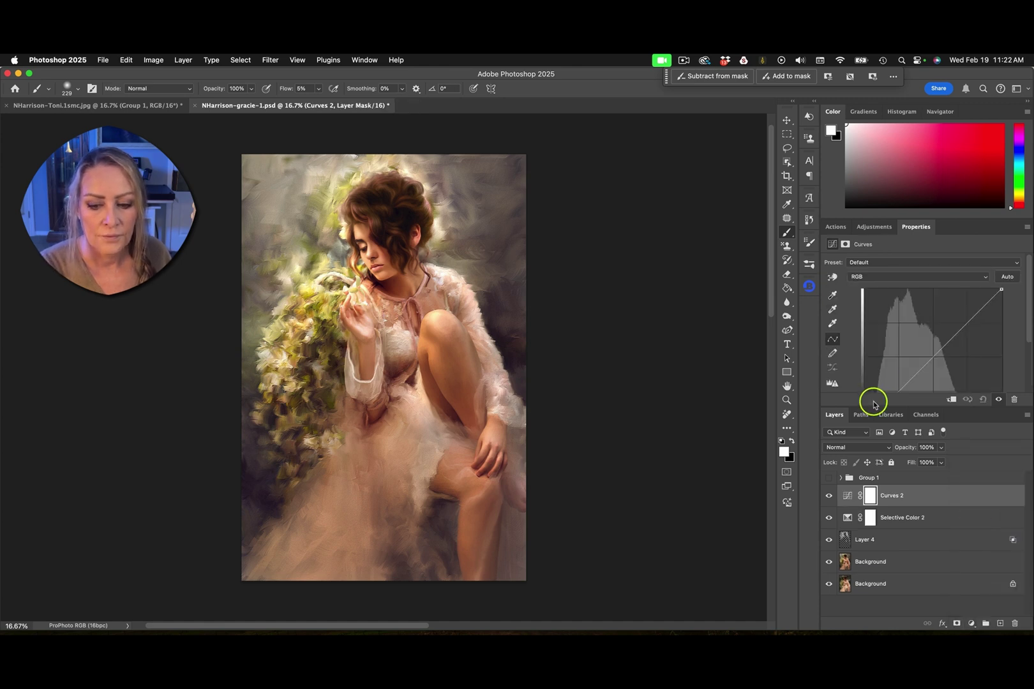
drag(878, 406, 881, 453)
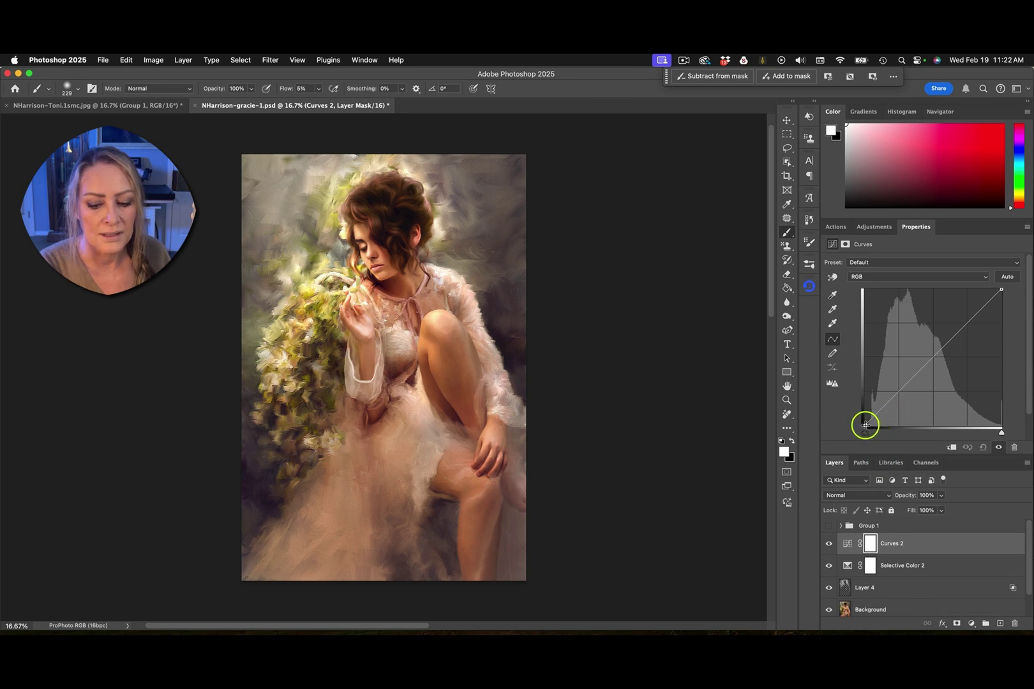
drag(864, 427, 868, 425)
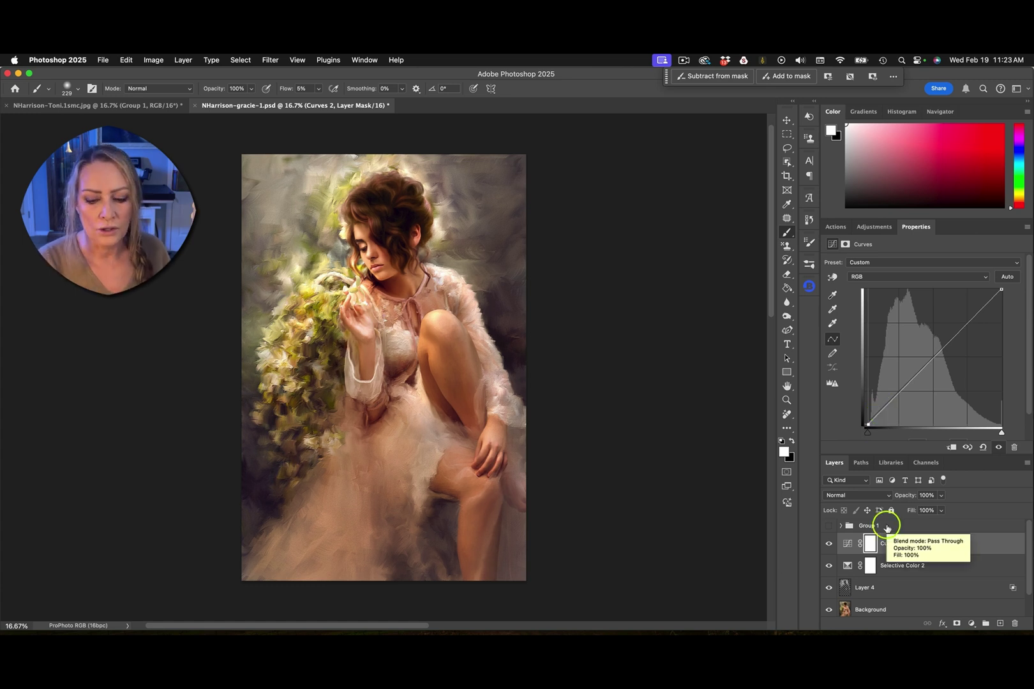
Set Black to -3% for the Blacks in the Selective Color layer and compare the portrait with and without it.
click(850, 563)
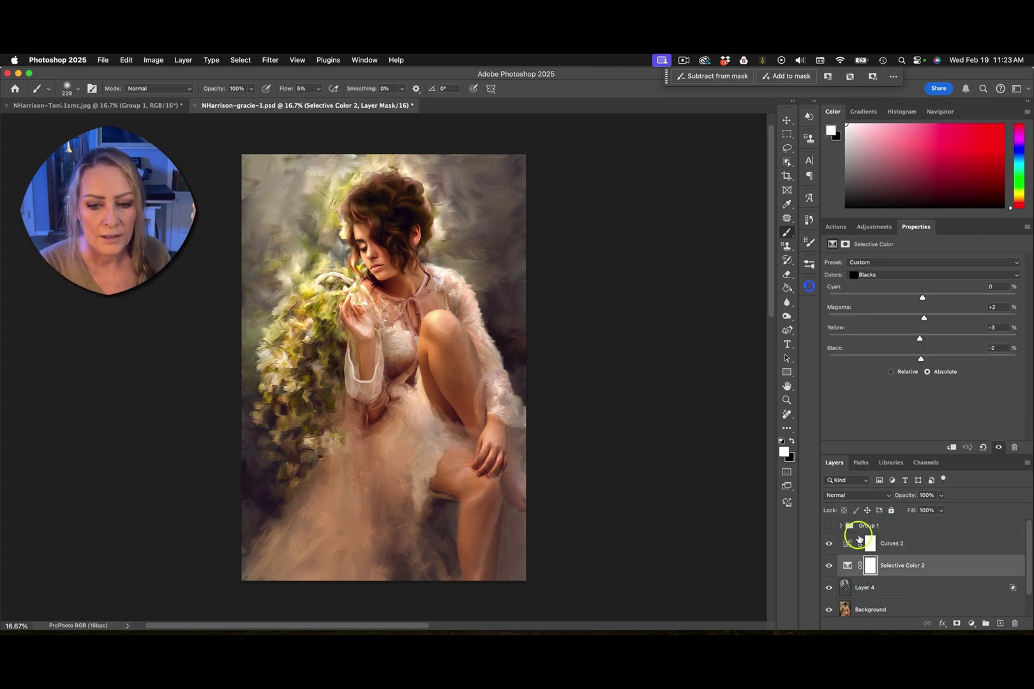
drag(921, 362, 921, 357)
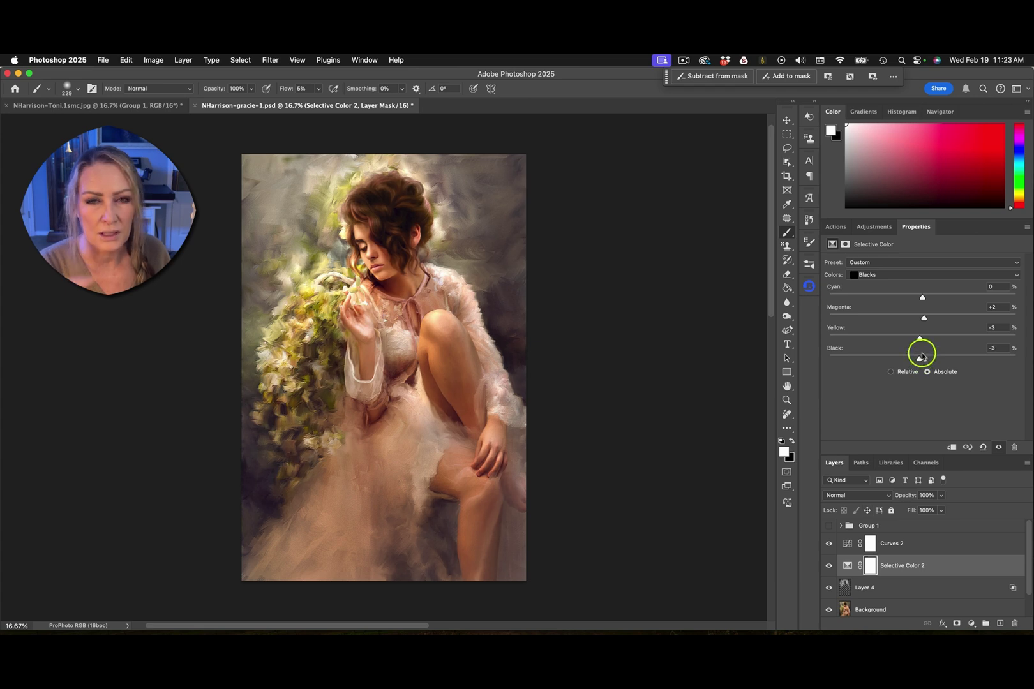
click(830, 565)
click(830, 565)
click(829, 565)
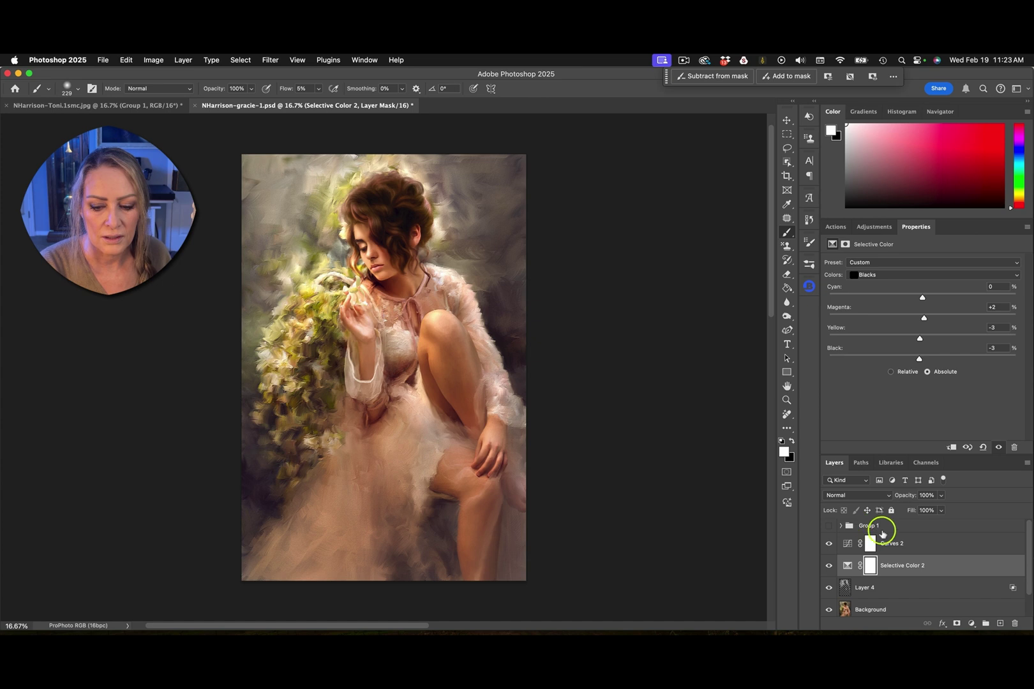
Add a Levels adjustment layer above the Curves layer.
click(906, 542)
click(972, 618)
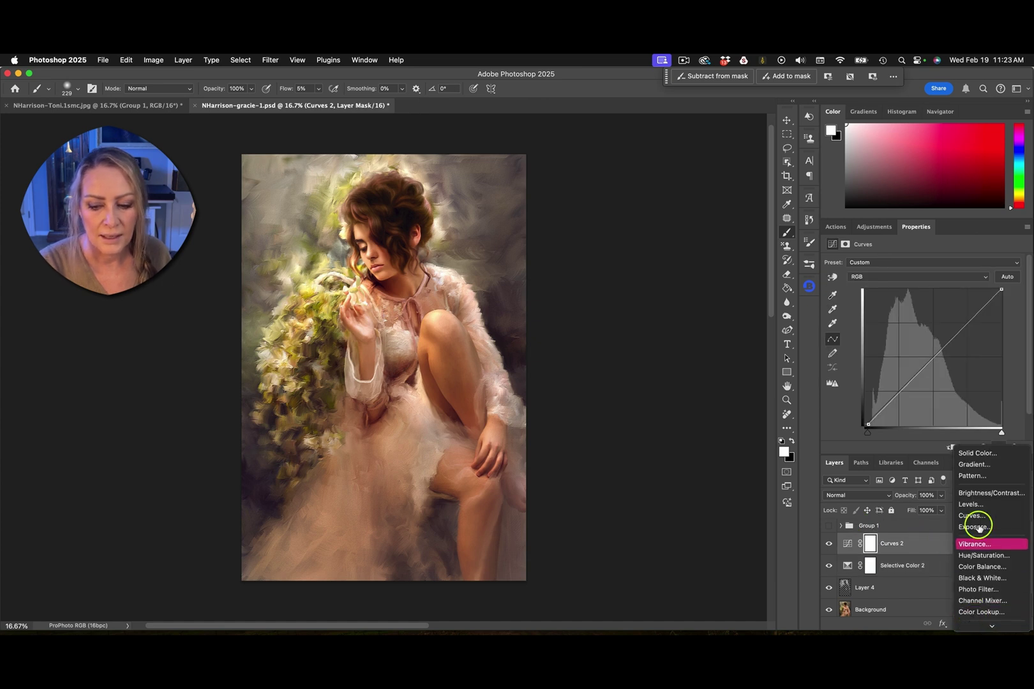
click(981, 503)
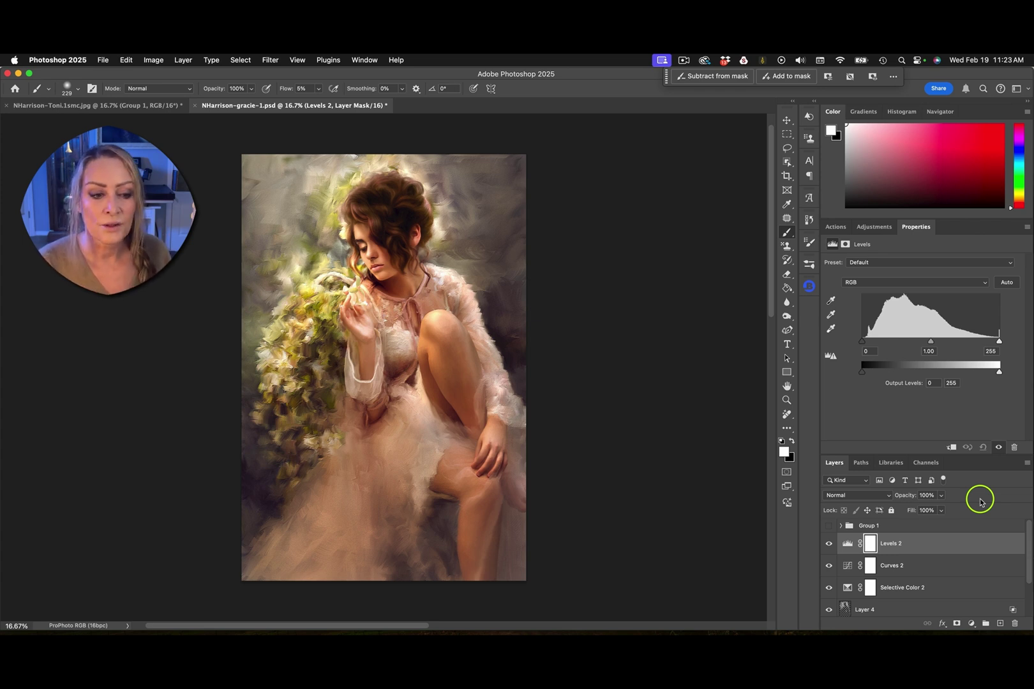
Group the Levels, Curves, Selective Color and glow layers, and compare the portrait with the group hidden and shown.
shift+click(940, 594)
key(super+g)
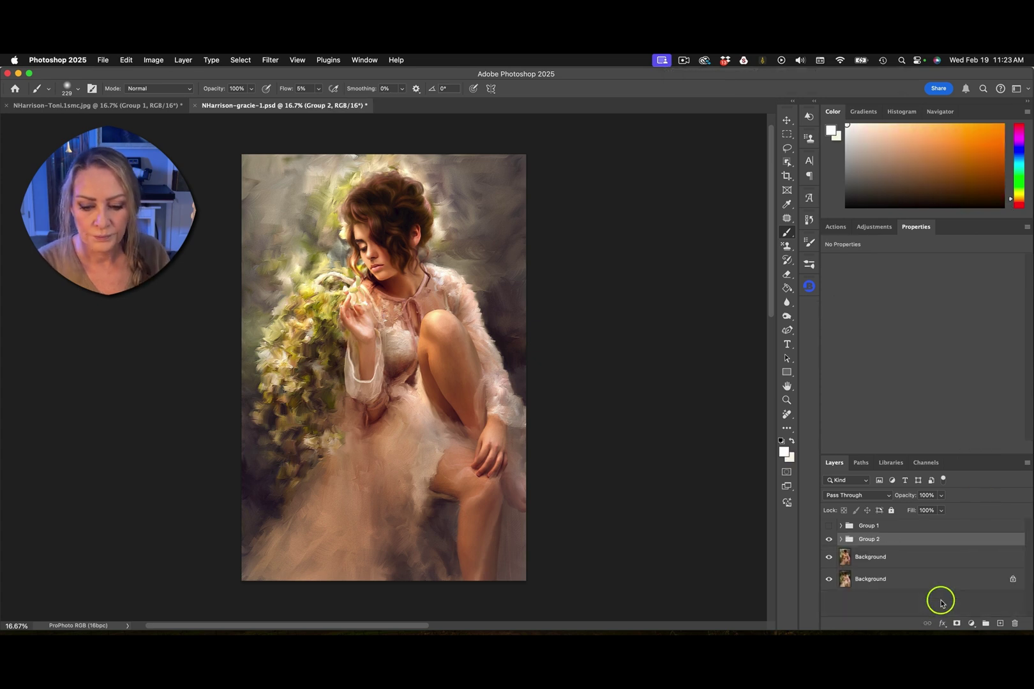
click(829, 539)
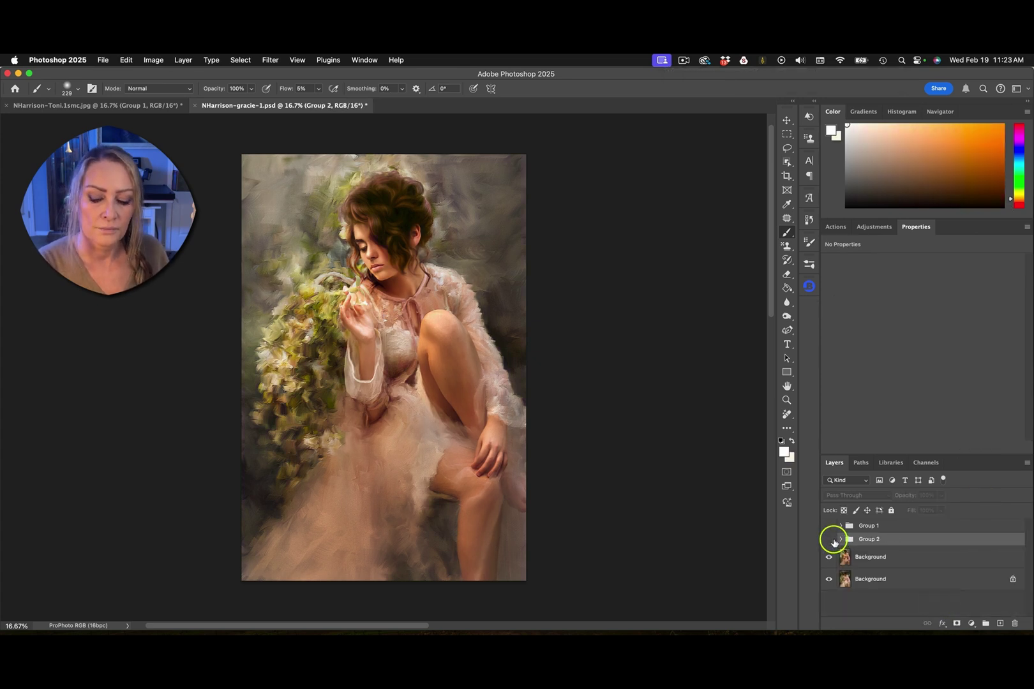
click(828, 539)
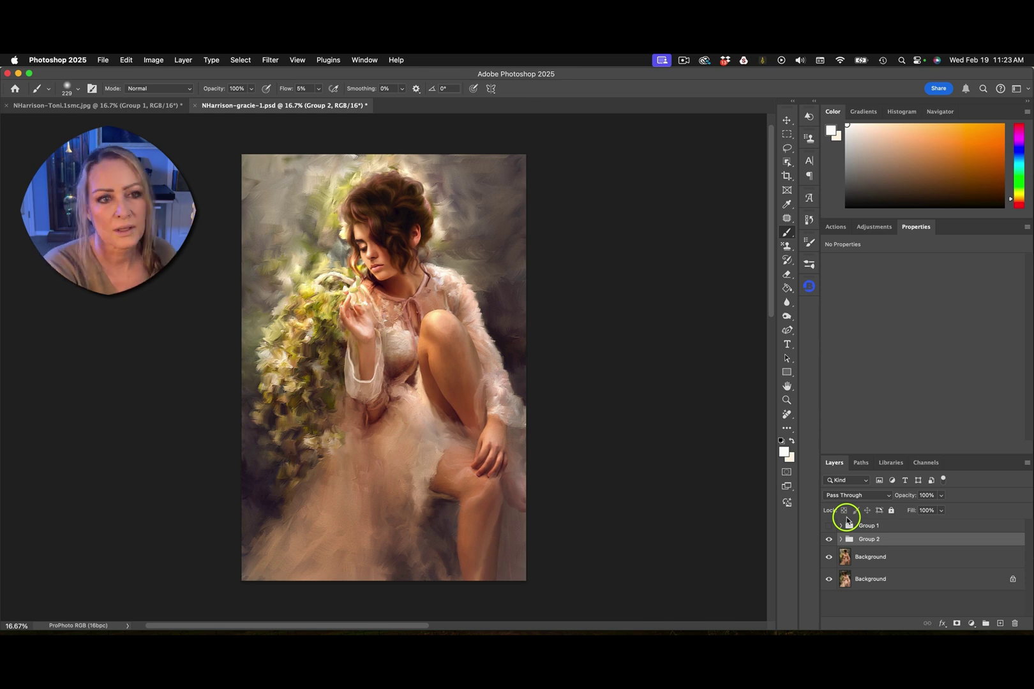
Switch to the open painting of the woman in the white gown and compare it with Group 1 hidden and shown.
click(141, 105)
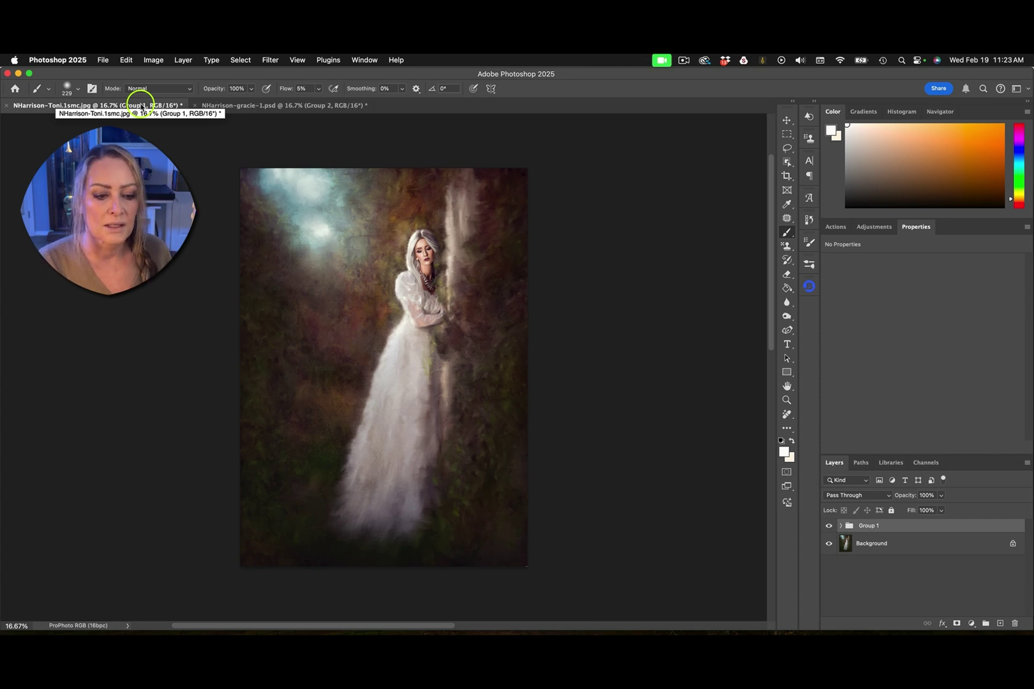
click(830, 524)
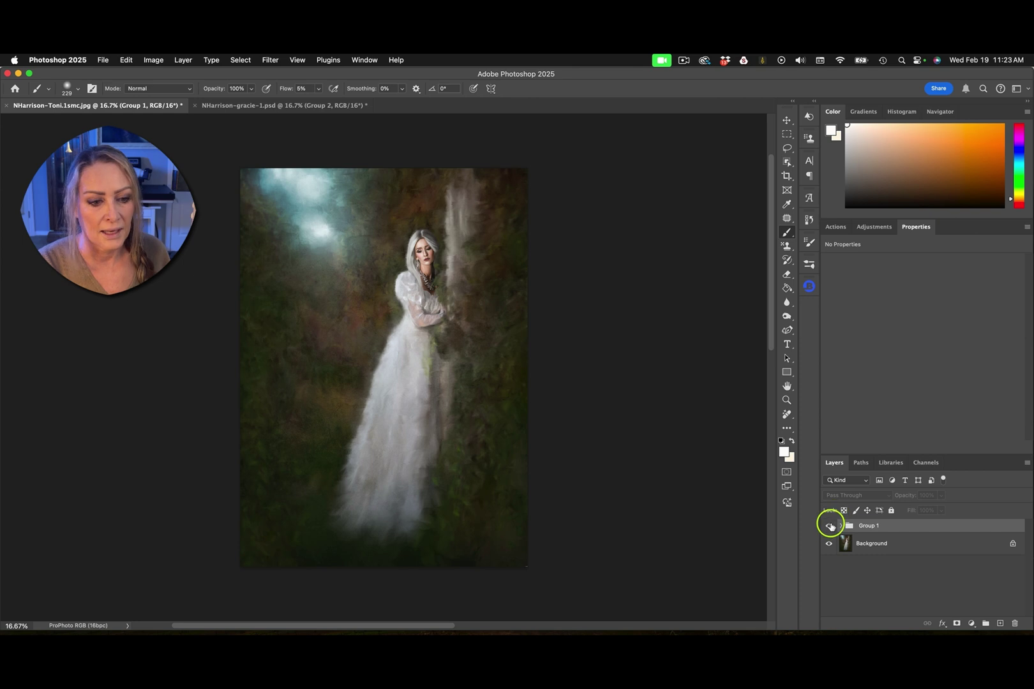
click(830, 525)
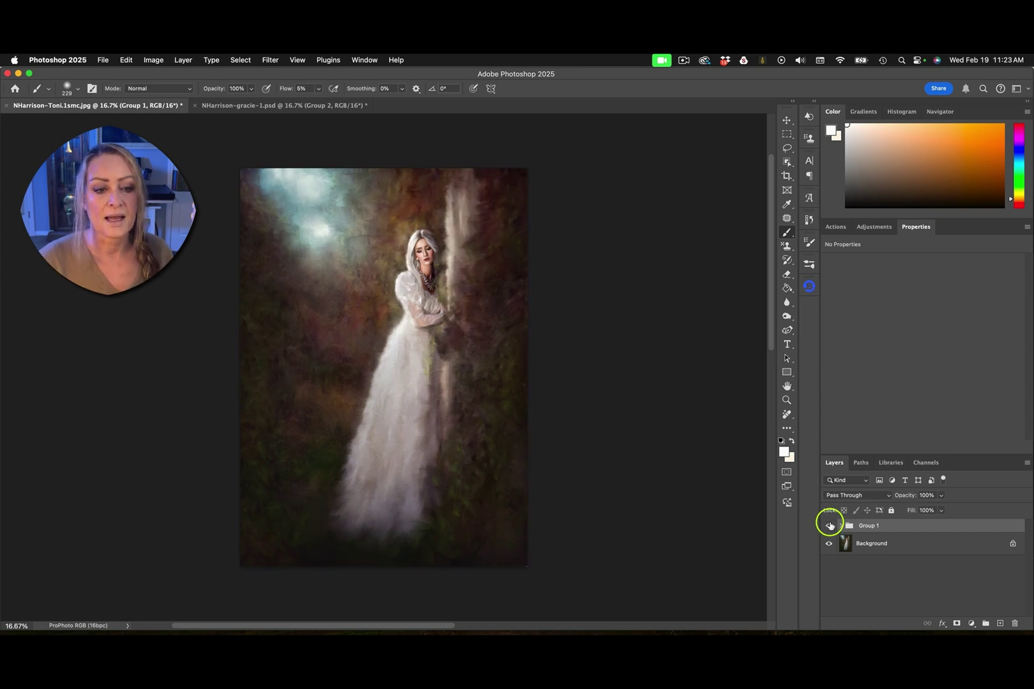
click(830, 525)
click(830, 525)
click(830, 526)
click(831, 524)
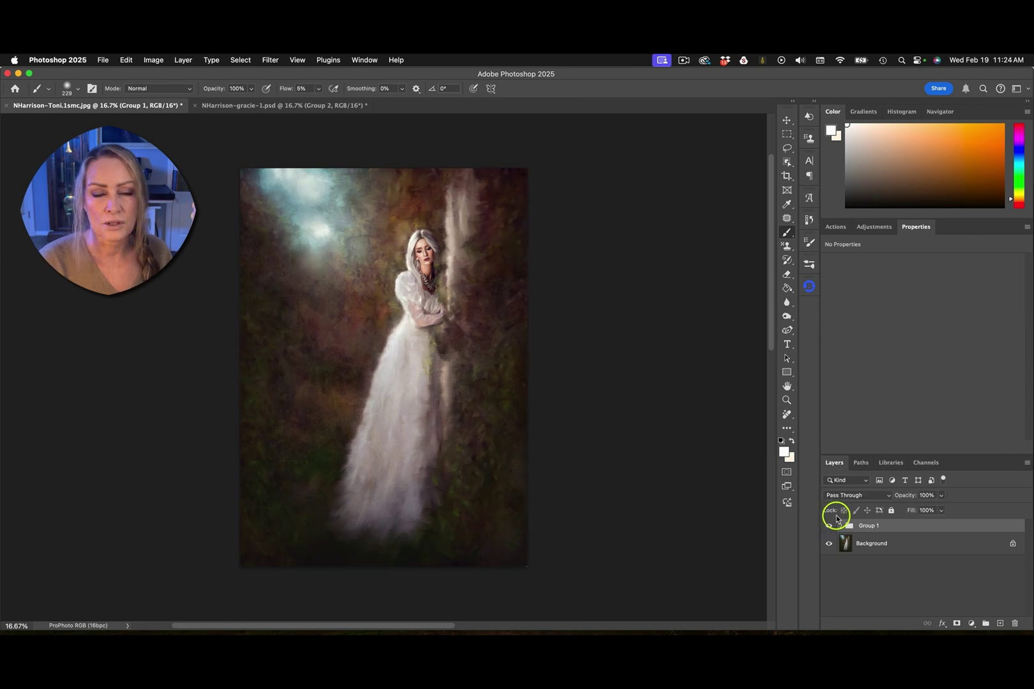